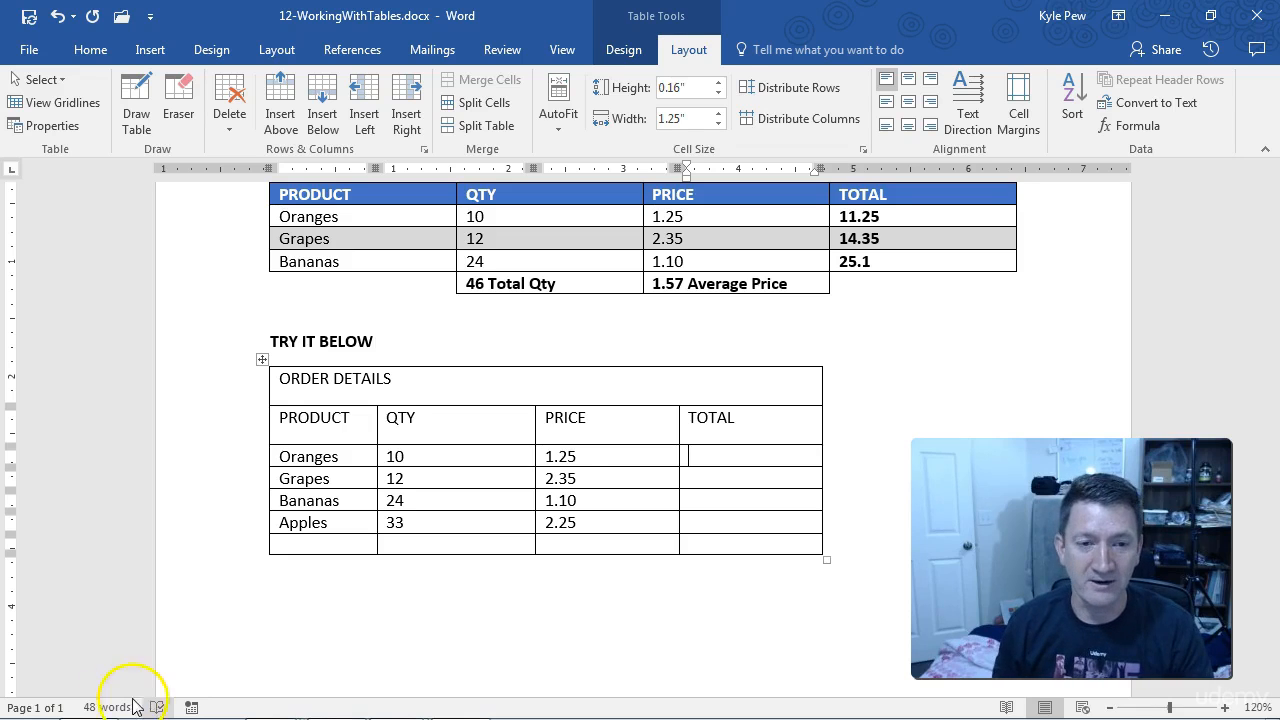
# Step: Open the Formula dialog for the empty bottom cell of the QTY column in ORDER DETAILS and move it clear of the quantities
pyautogui.moveTo(140, 717)
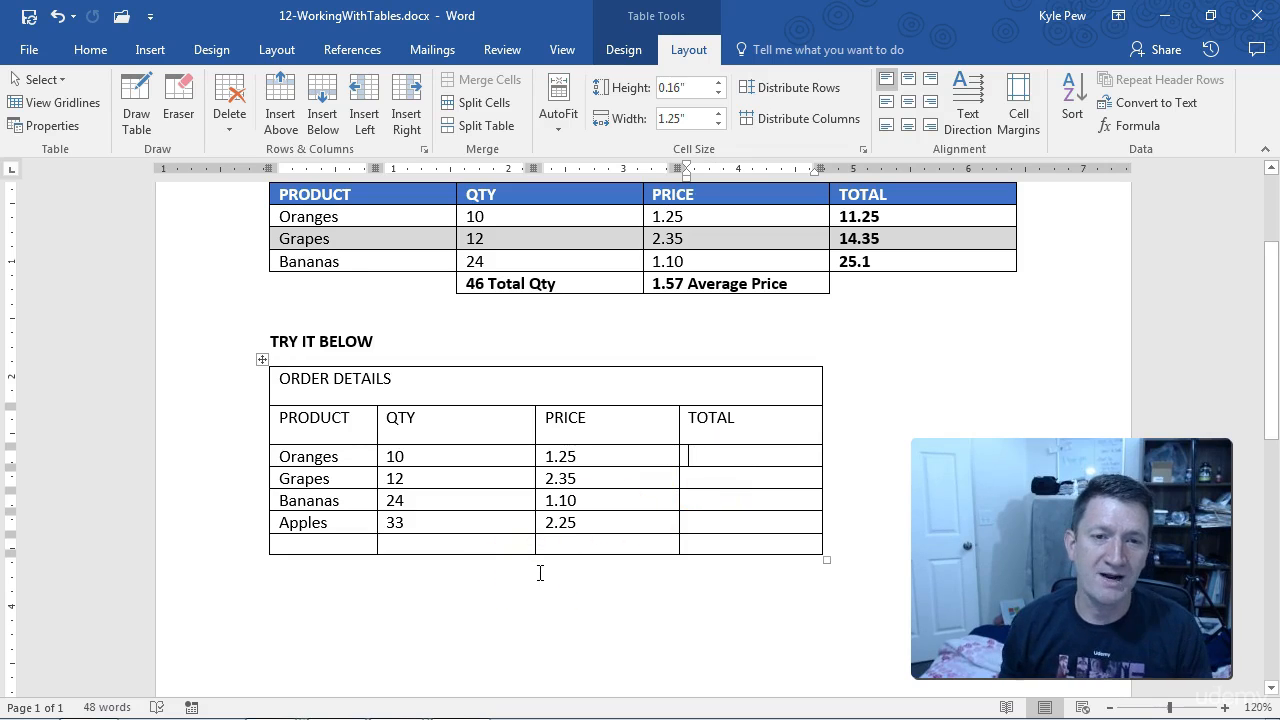
pyautogui.click(436, 564)
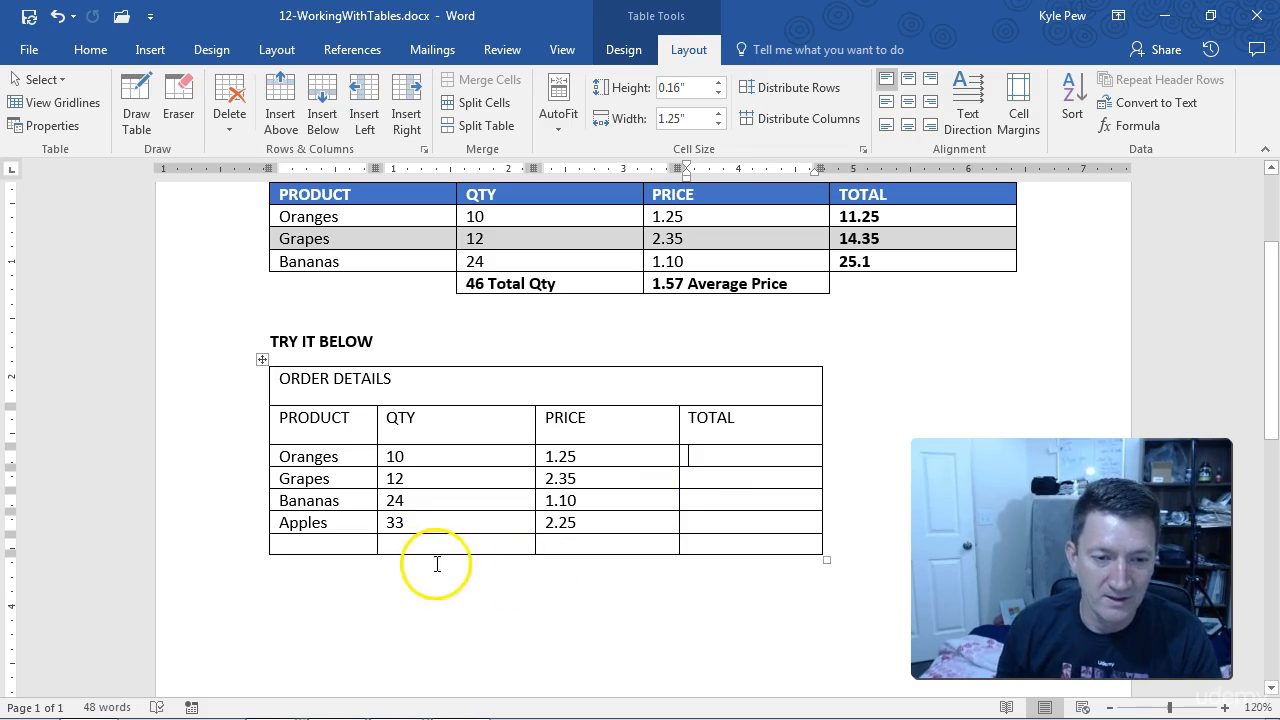
pyautogui.click(406, 523)
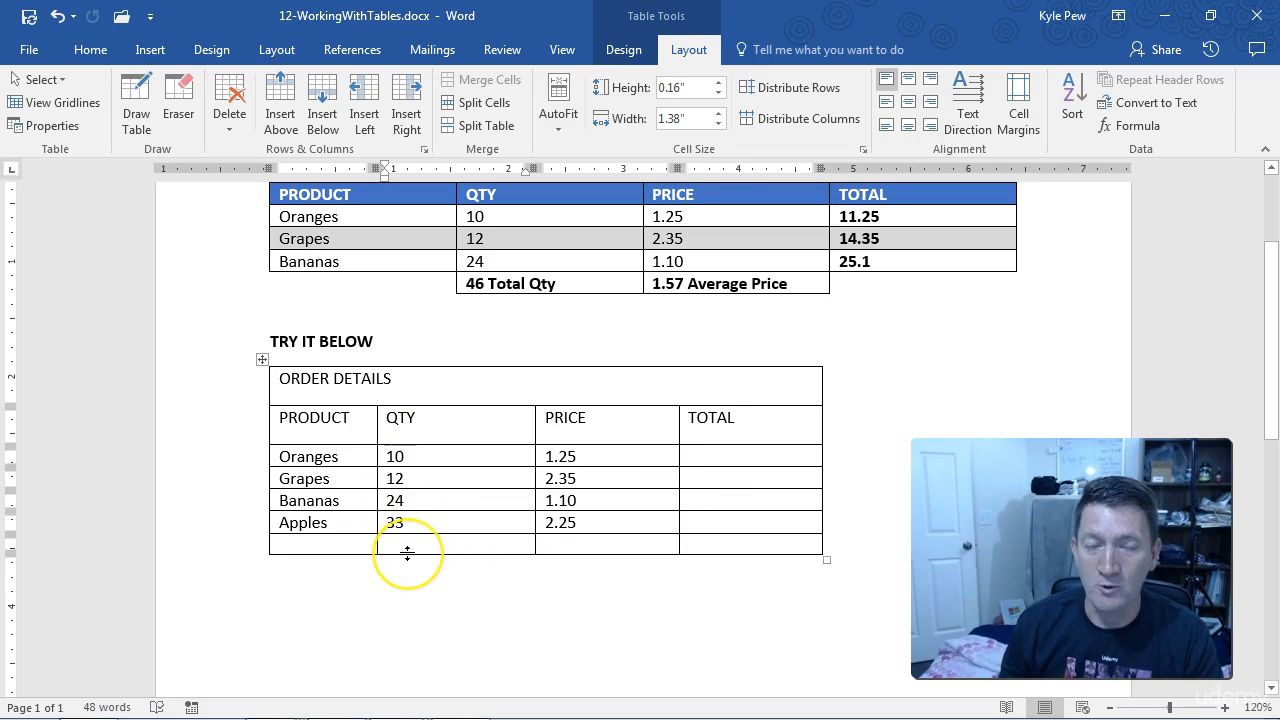
pyautogui.click(392, 543)
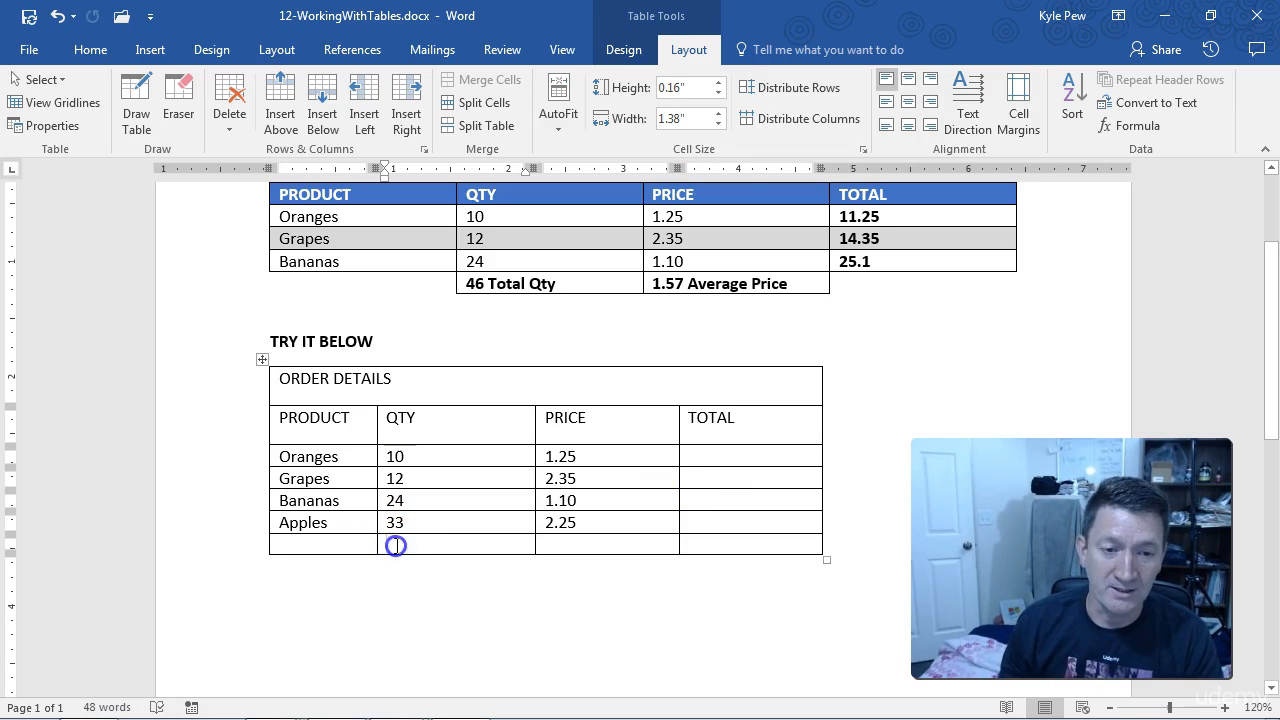
pyautogui.click(694, 60)
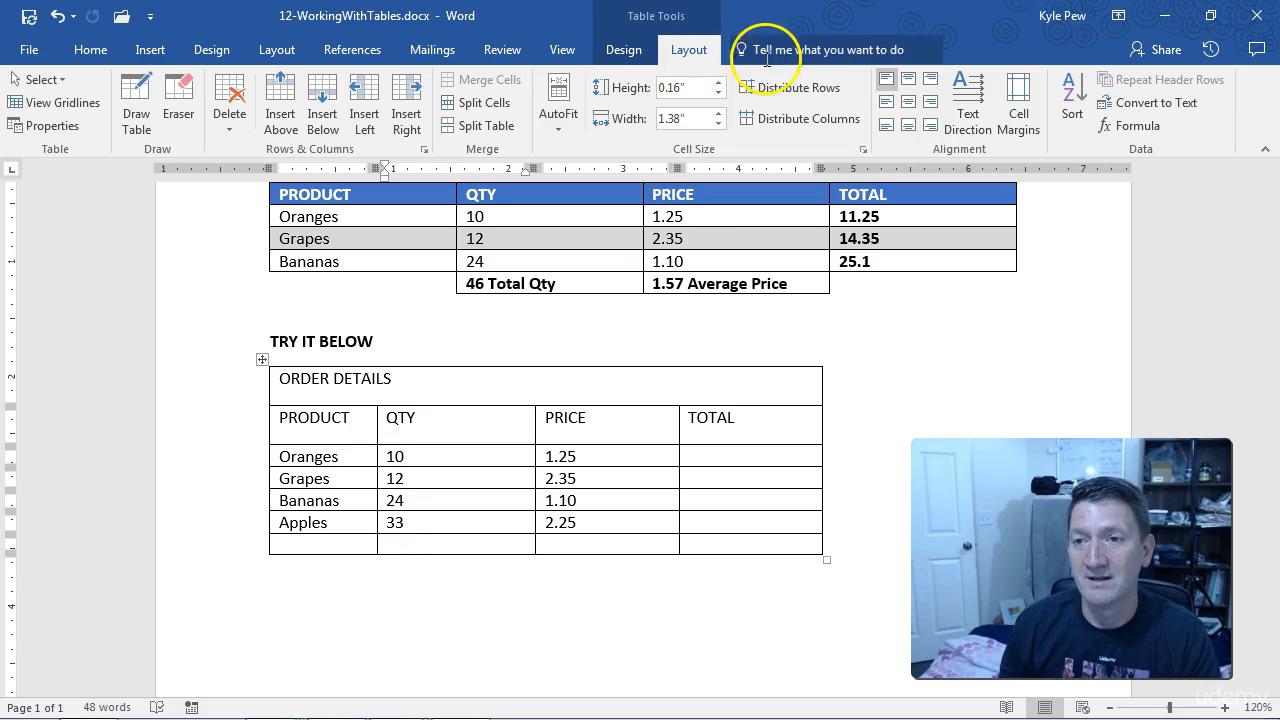
pyautogui.hotkey('ctrl', '2')
pyautogui.moveTo(1167, 126)
pyautogui.mouseDown()
pyautogui.moveTo(1211, 126)
pyautogui.moveTo(1196, 201)
pyautogui.mouseUp()
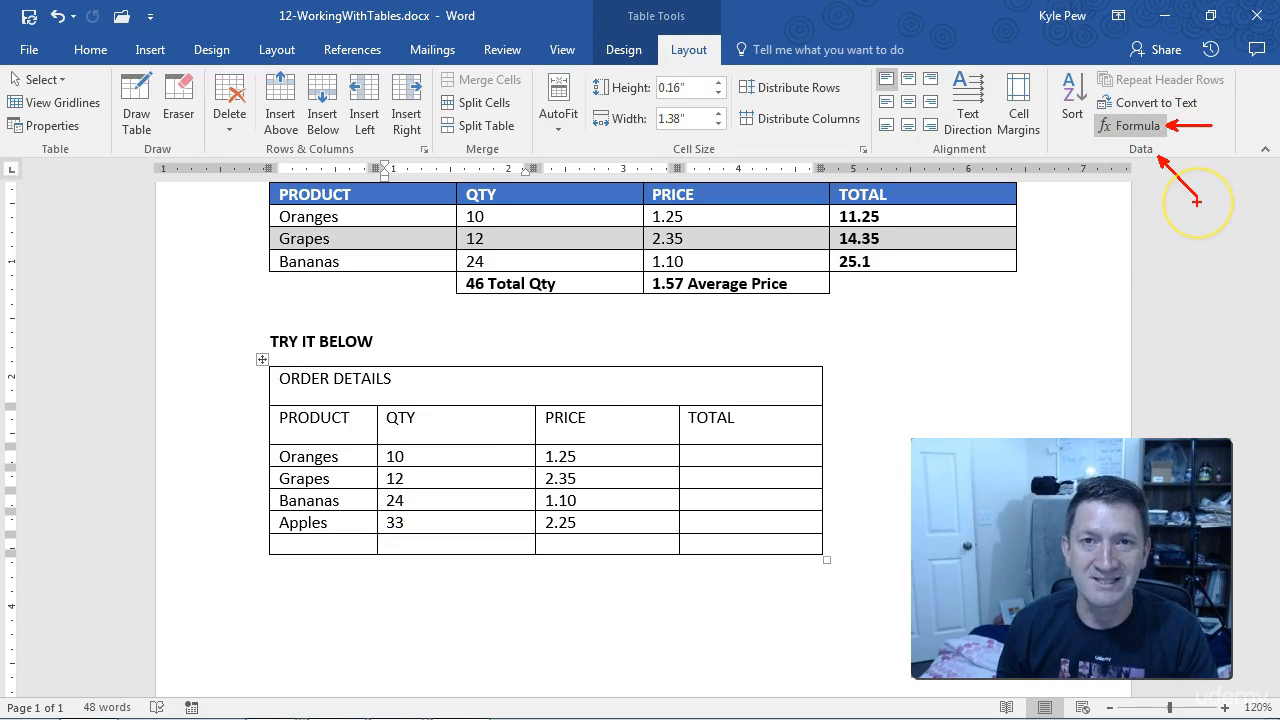
pyautogui.press('Escape')
pyautogui.click(1135, 127)
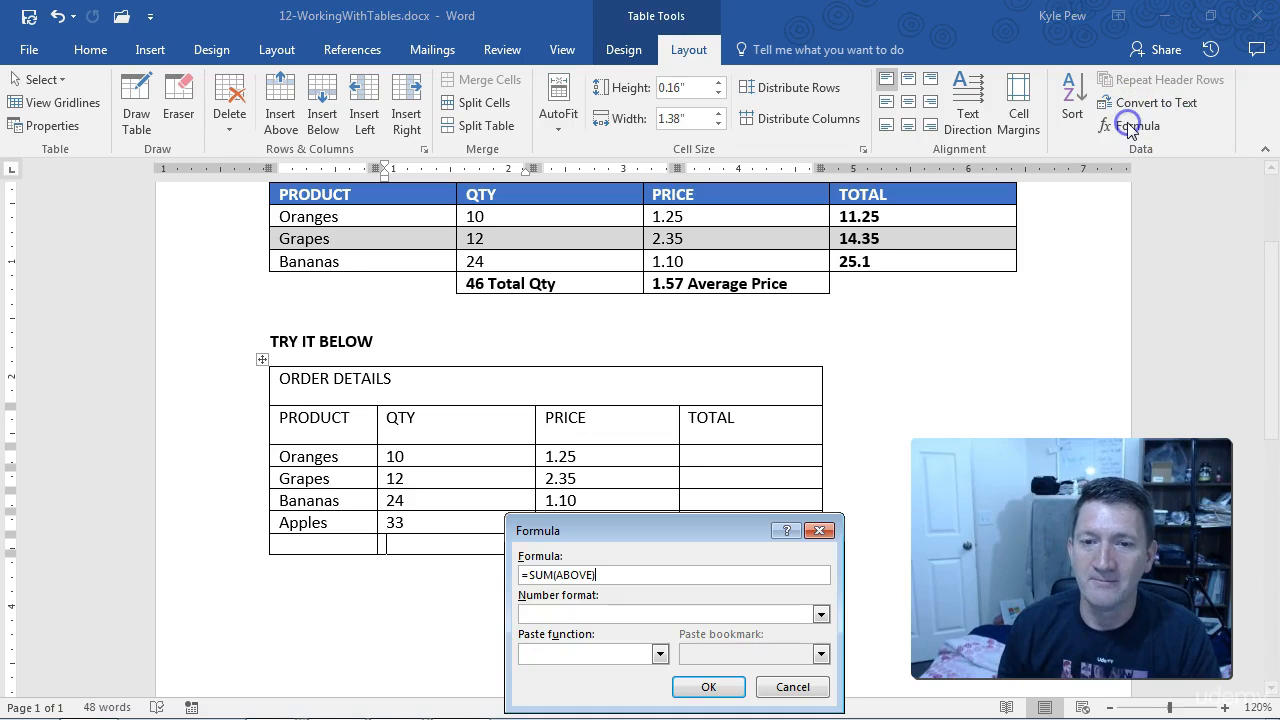
pyautogui.moveTo(673, 537); pyautogui.dragTo(611, 265)
pyautogui.hotkey('ctrl', '2')
pyautogui.moveTo(449, 282); pyautogui.dragTo(565, 316)
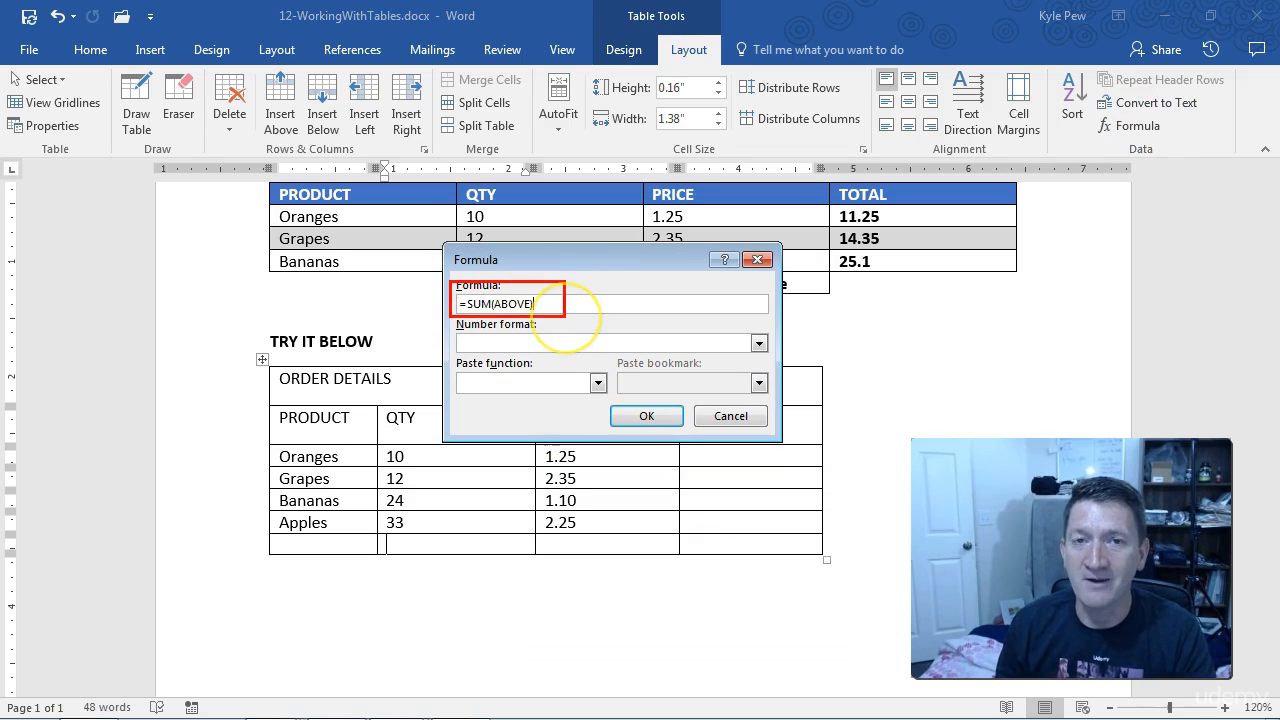
pyautogui.moveTo(462, 296); pyautogui.dragTo(431, 277)
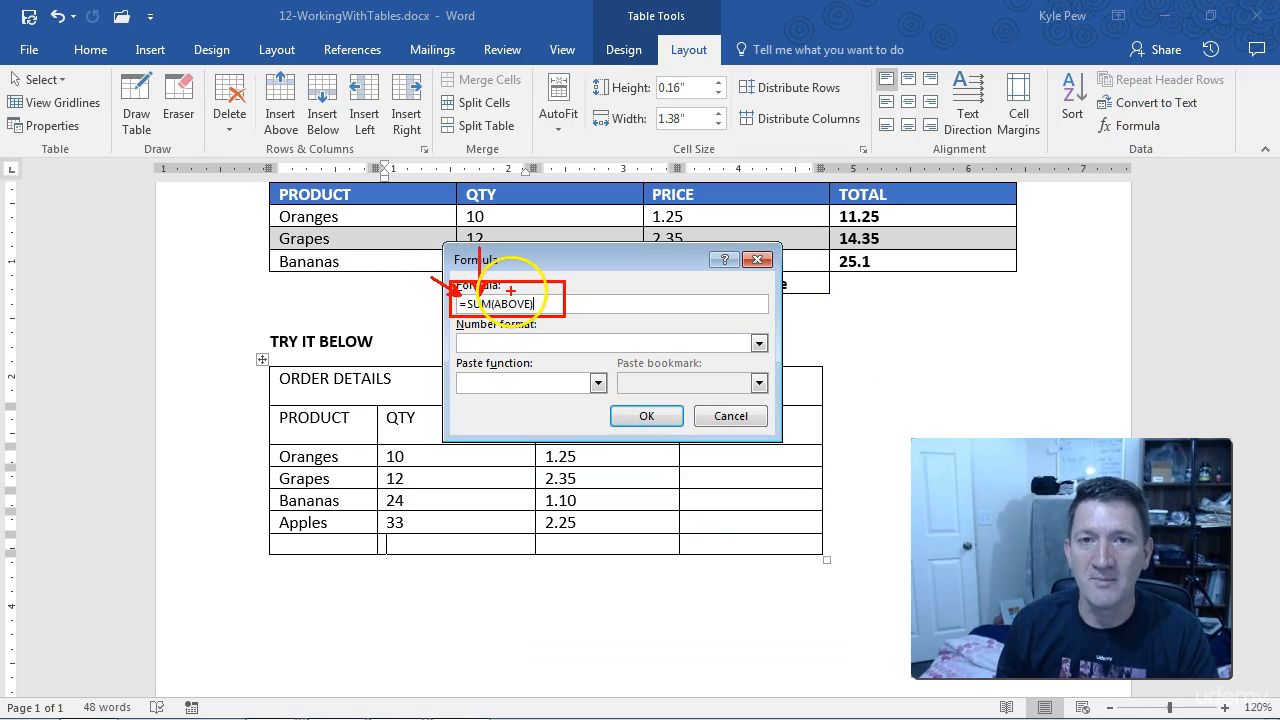
pyautogui.moveTo(512, 295); pyautogui.dragTo(514, 230)
pyautogui.moveTo(377, 533); pyautogui.dragTo(540, 560)
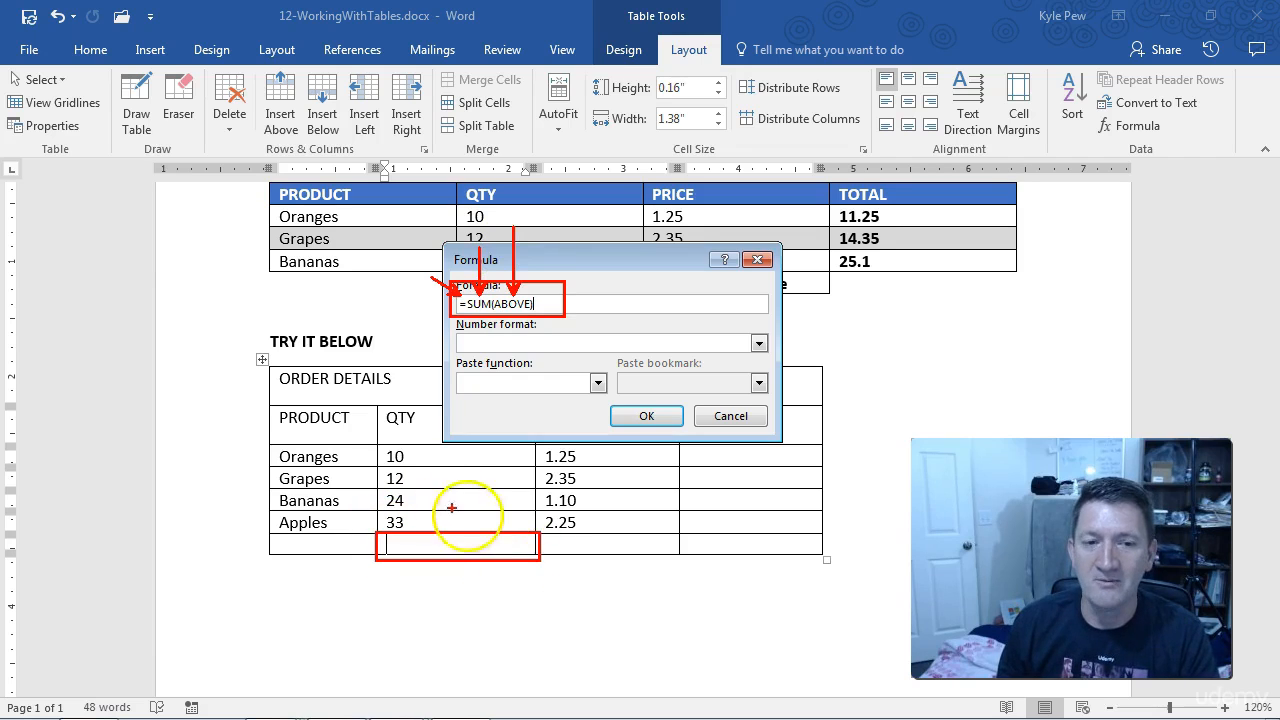
pyautogui.moveTo(379, 442)
pyautogui.mouseDown()
pyautogui.moveTo(414, 492)
pyautogui.moveTo(466, 513)
pyautogui.moveTo(470, 530)
pyautogui.mouseUp()
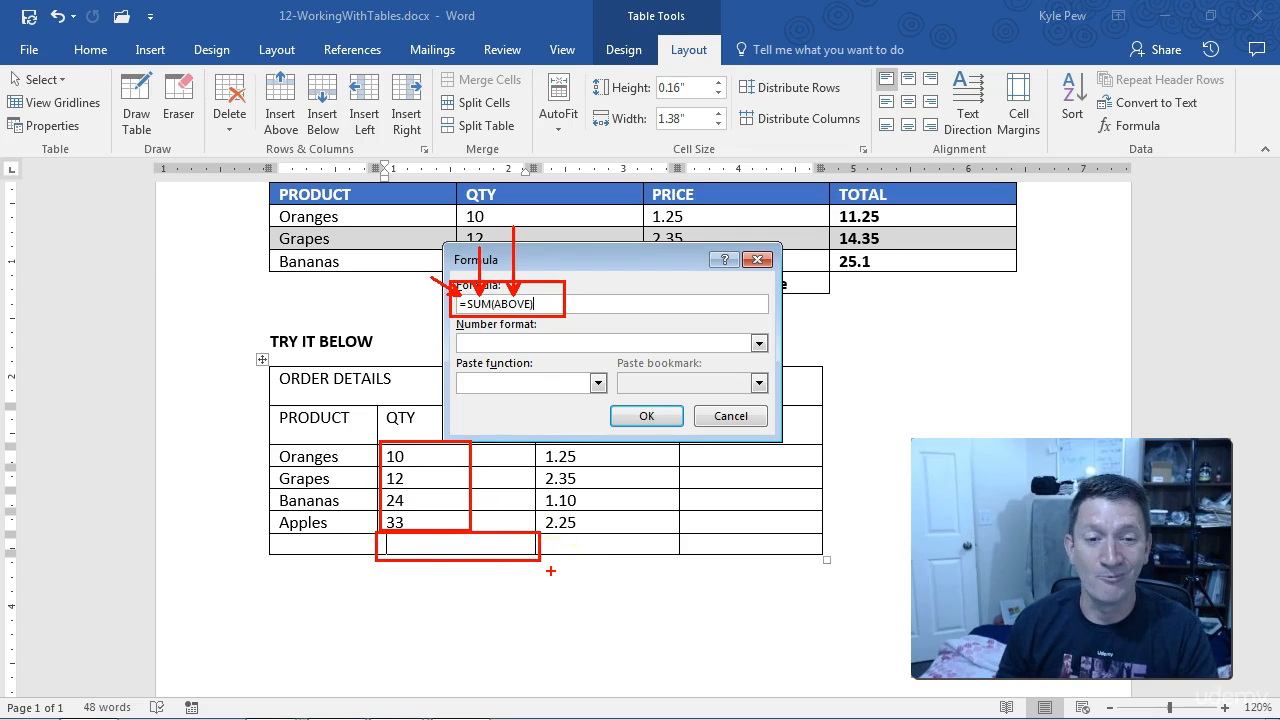
pyautogui.press('Escape')
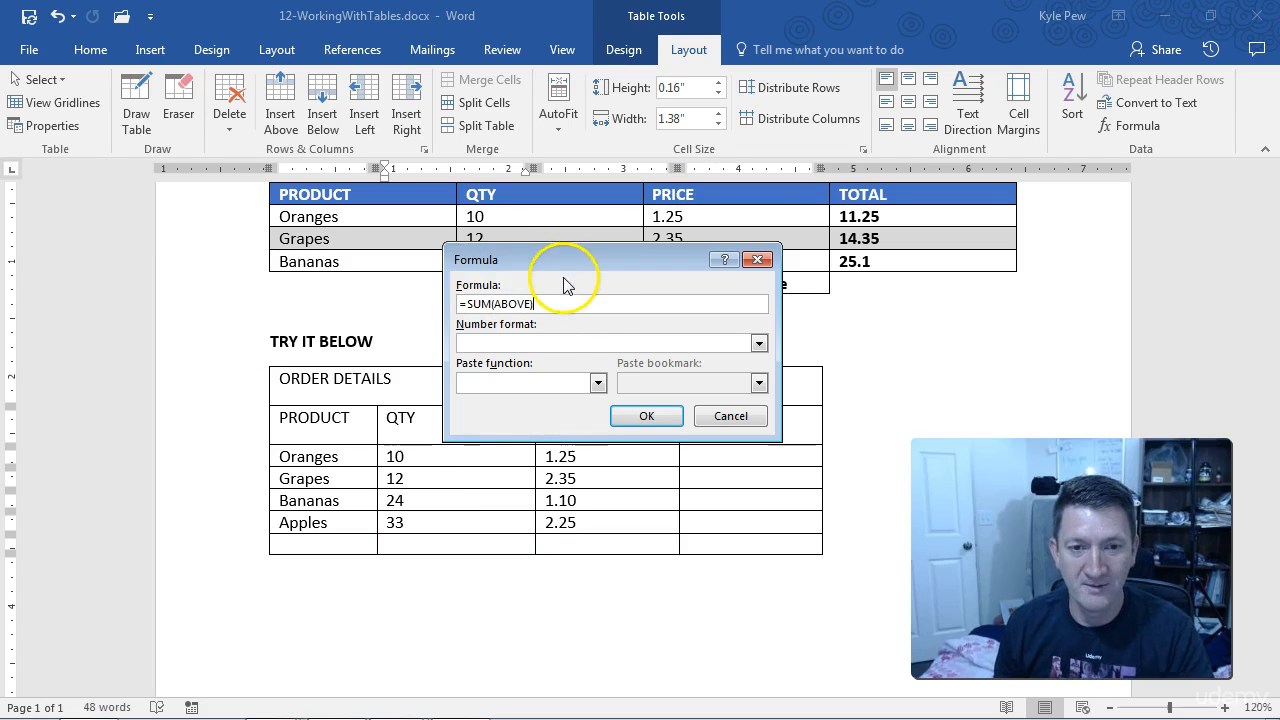
# Step: Insert the =SUM(ABOVE) formula in the bottom QTY cell and label its result "Total Qty" in bold
pyautogui.click(640, 415)
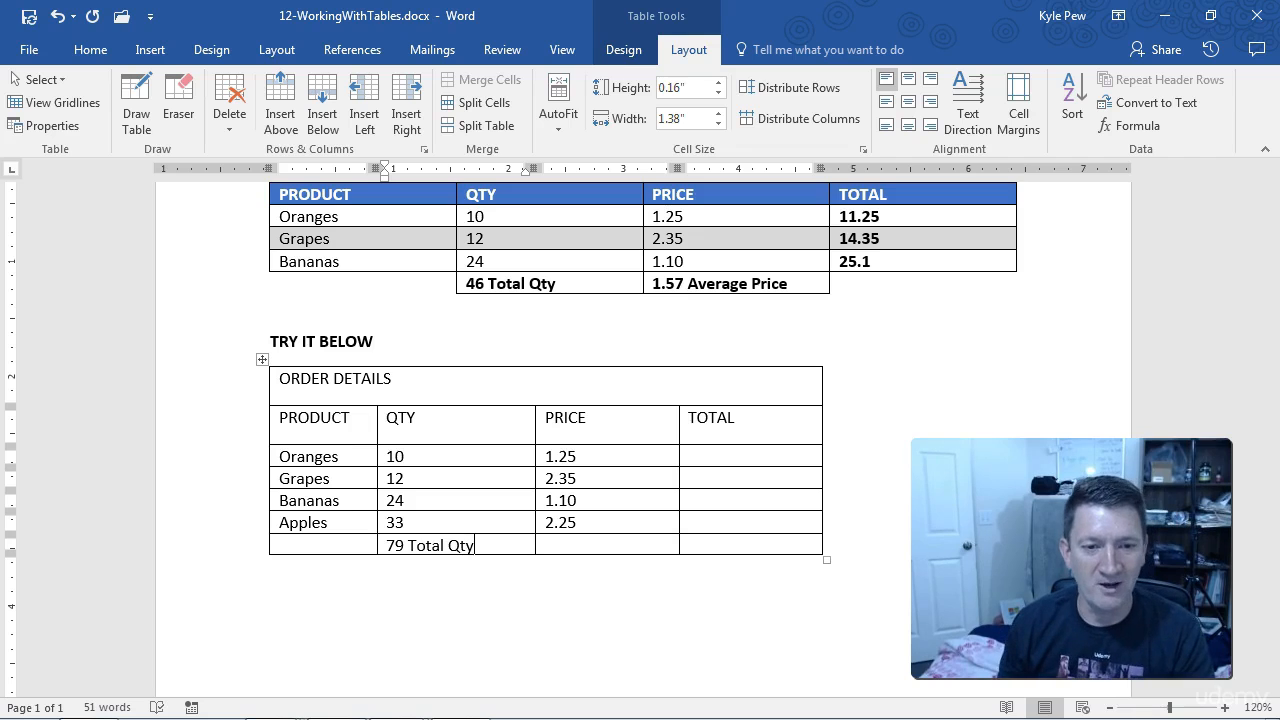
pyautogui.moveTo(478, 545); pyautogui.dragTo(400, 547)
pyautogui.hotkey('ctrl', 'b')
pyautogui.click(478, 545)
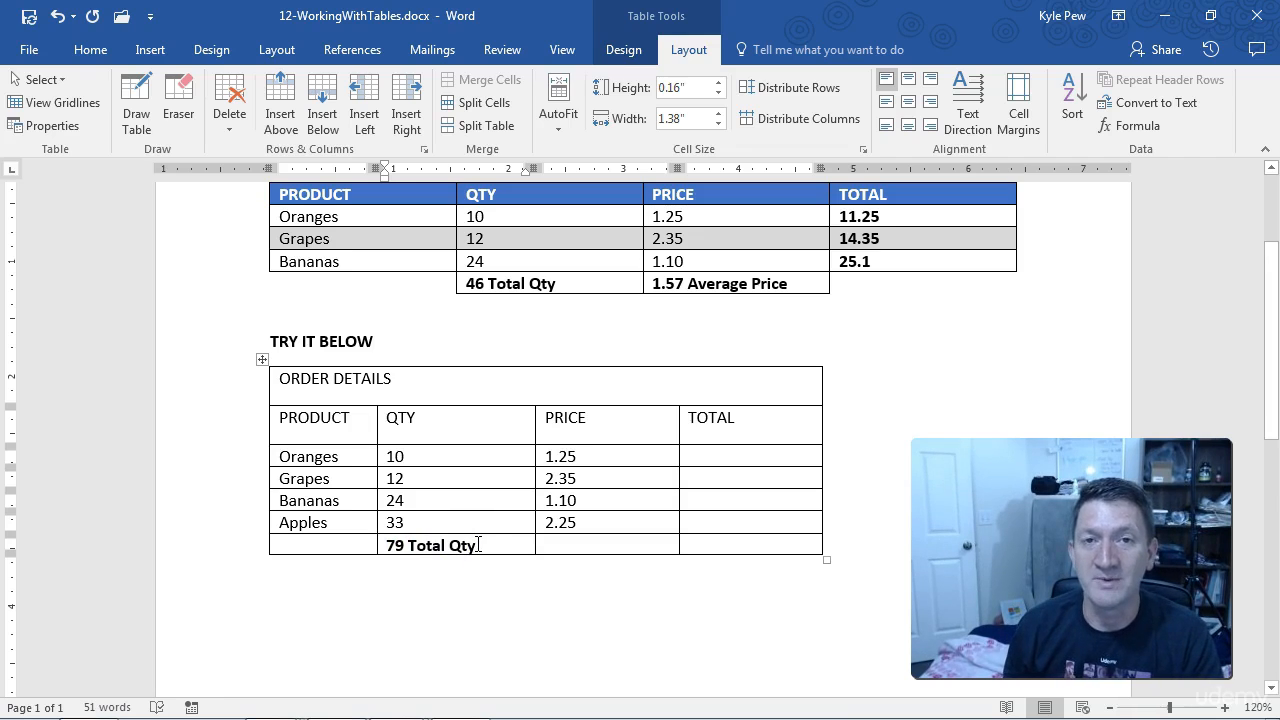
# Step: Insert the formula =AVERAGE(ABOVE) in the empty bottom cell of the PRICE column
pyautogui.click(556, 542)
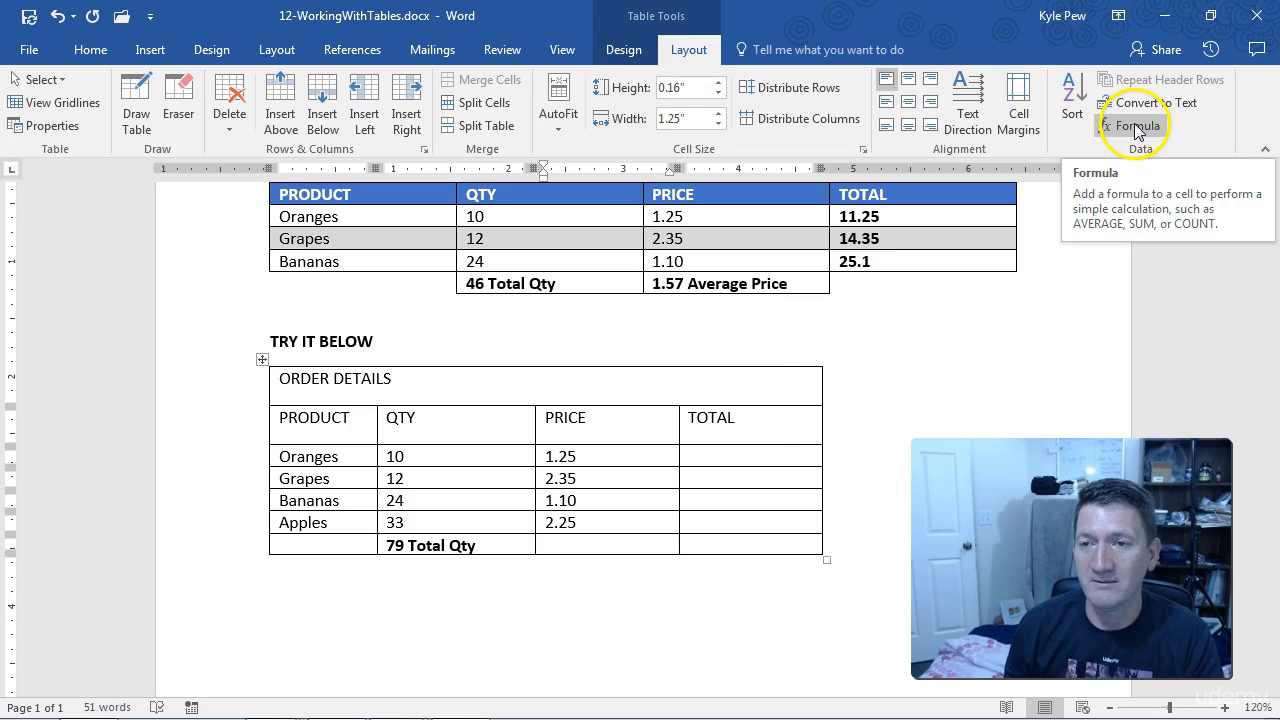
pyautogui.click(1118, 128)
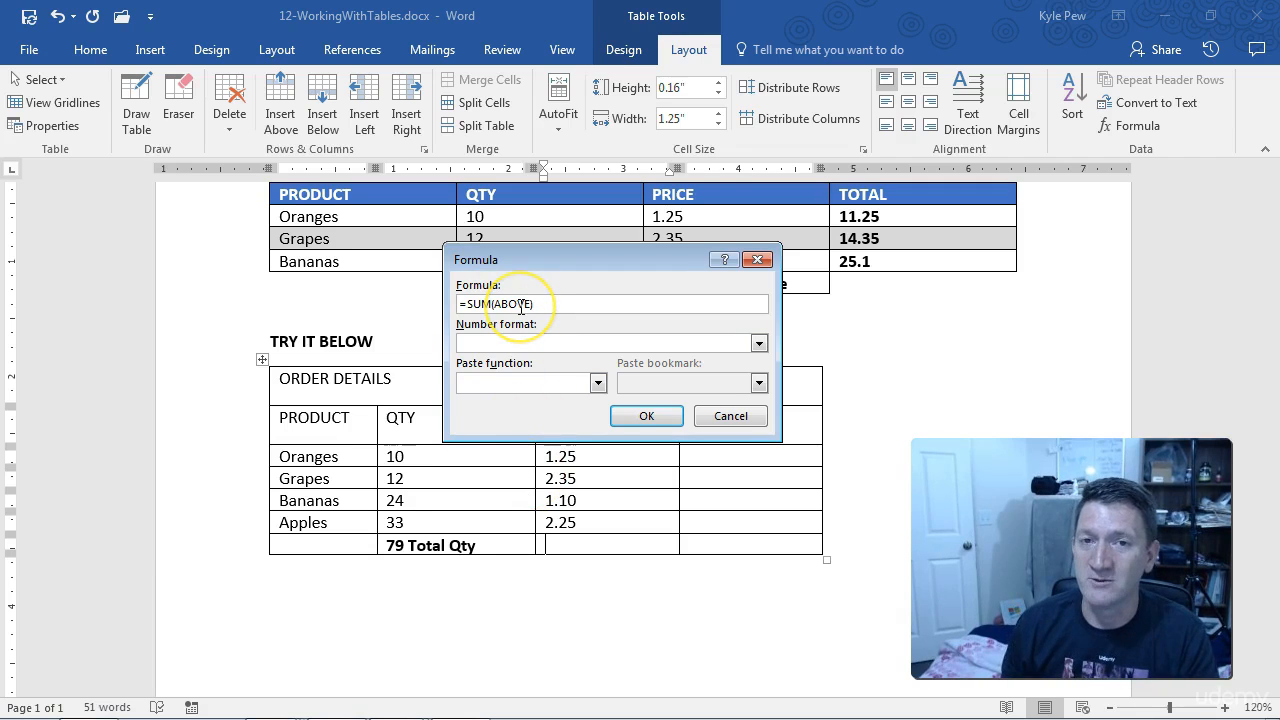
pyautogui.click(490, 304)
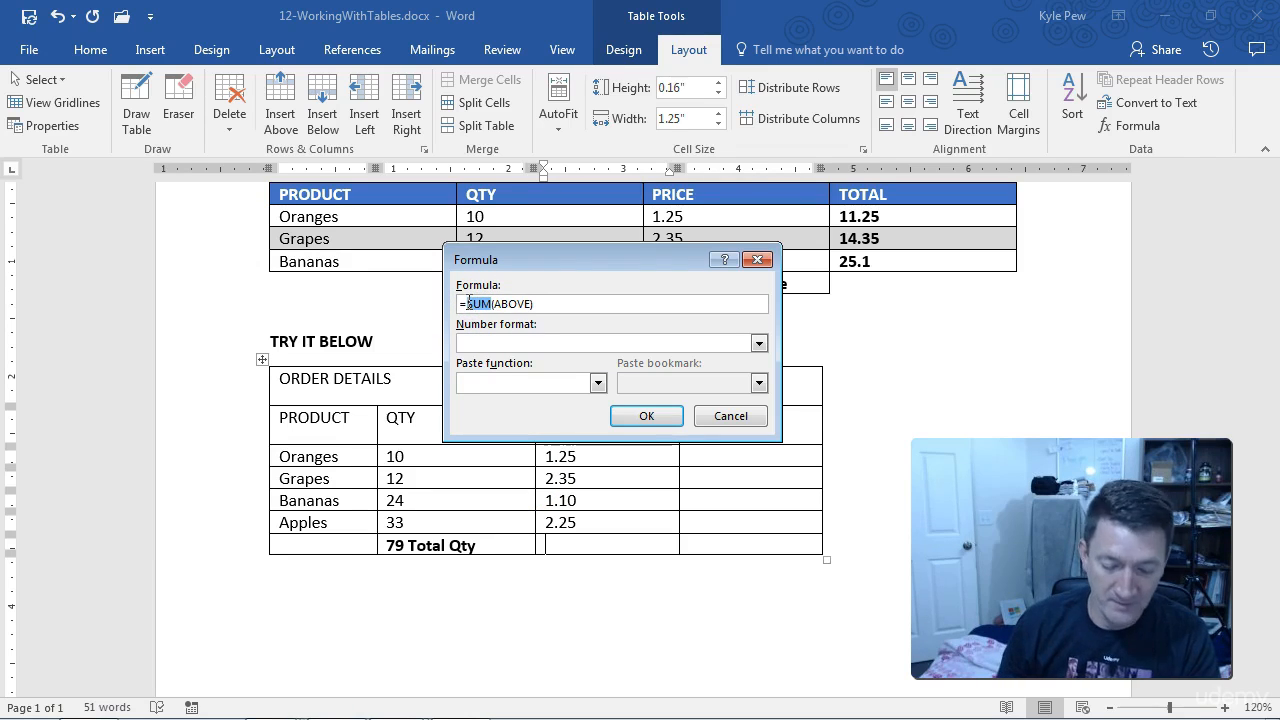
pyautogui.write('AVERAGE')
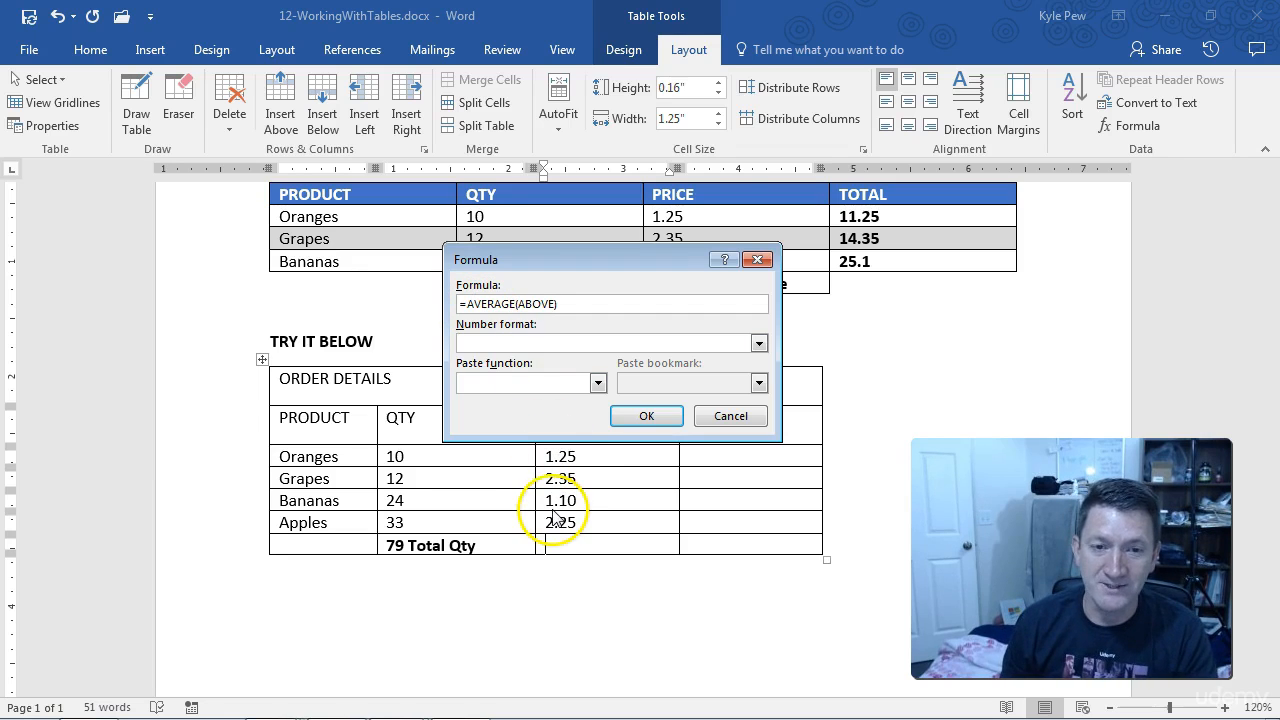
pyautogui.click(643, 415)
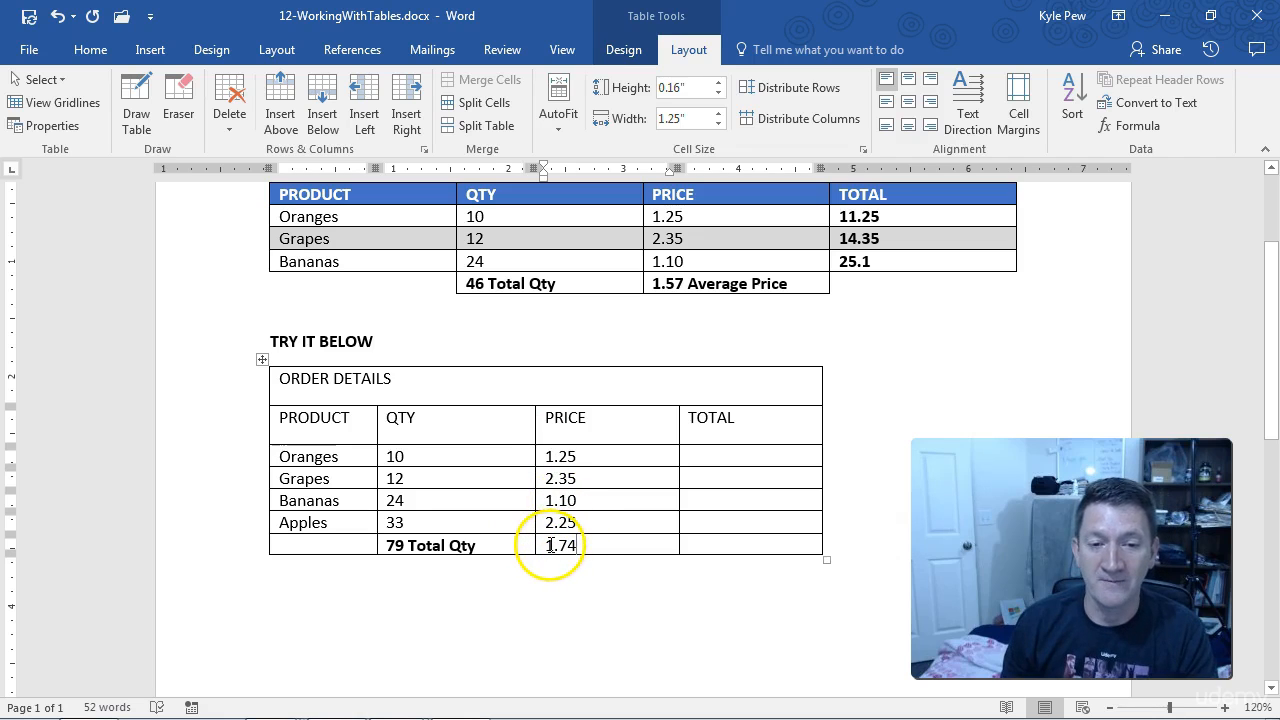
# Step: Add the label "Average Price" after the formula result in the bottom PRICE cell
pyautogui.click(596, 551)
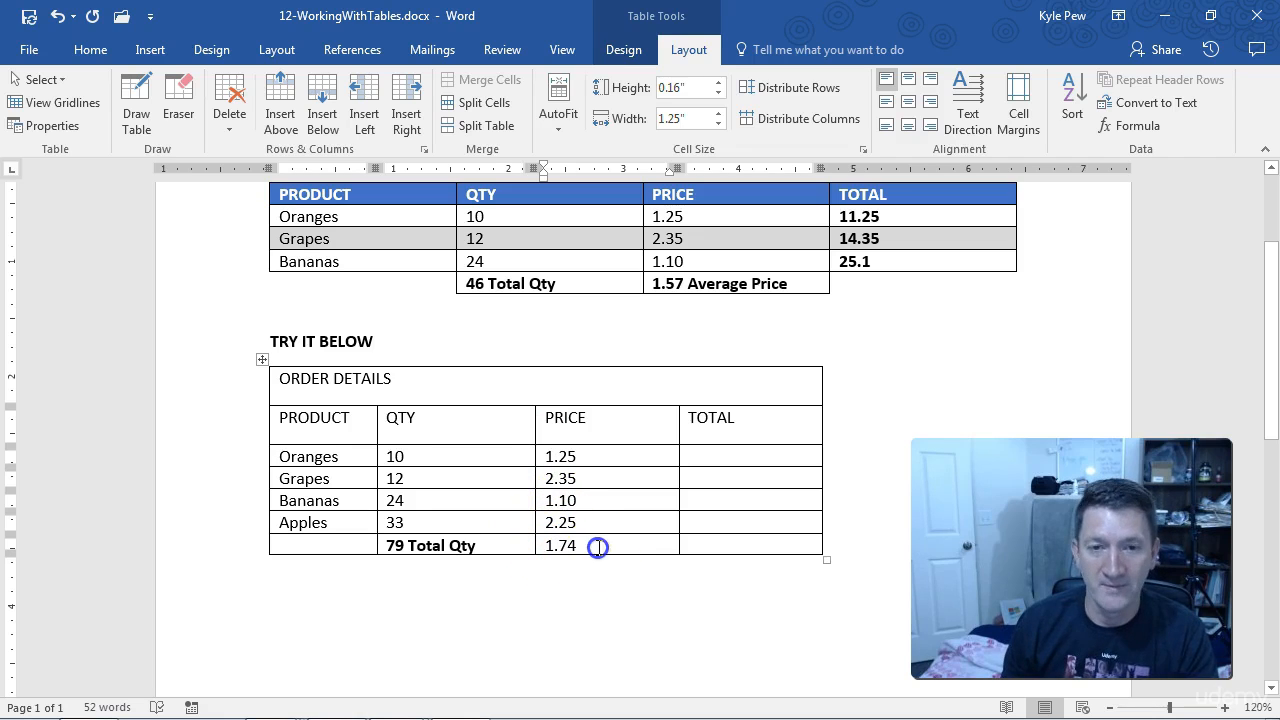
pyautogui.write('Average Price')
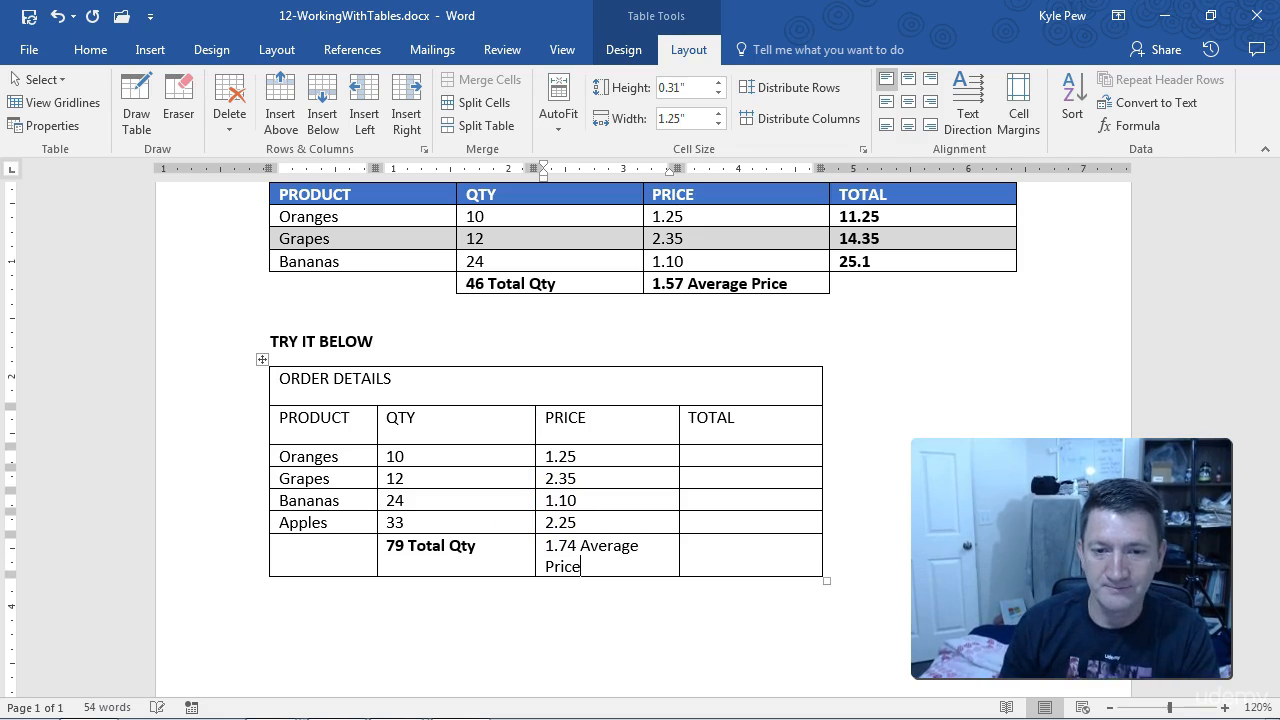
# Step: Make the bottom PRICE cell's text bold and widen the PRICE column to about 1.38" so the text fits on one line
pyautogui.moveTo(679, 430); pyautogui.dragTo(686, 429)
pyautogui.moveTo(678, 541); pyautogui.dragTo(546, 541)
pyautogui.hotkey('ctrl', 'b')
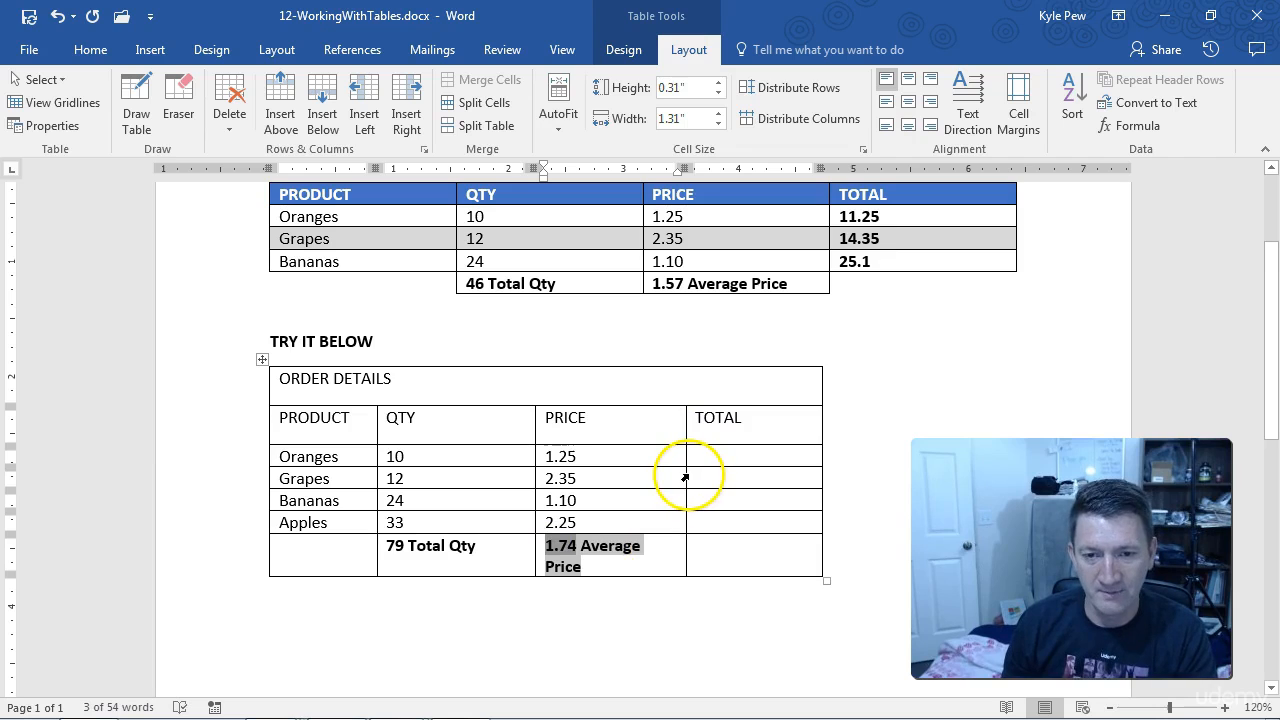
pyautogui.moveTo(685, 476); pyautogui.dragTo(693, 473)
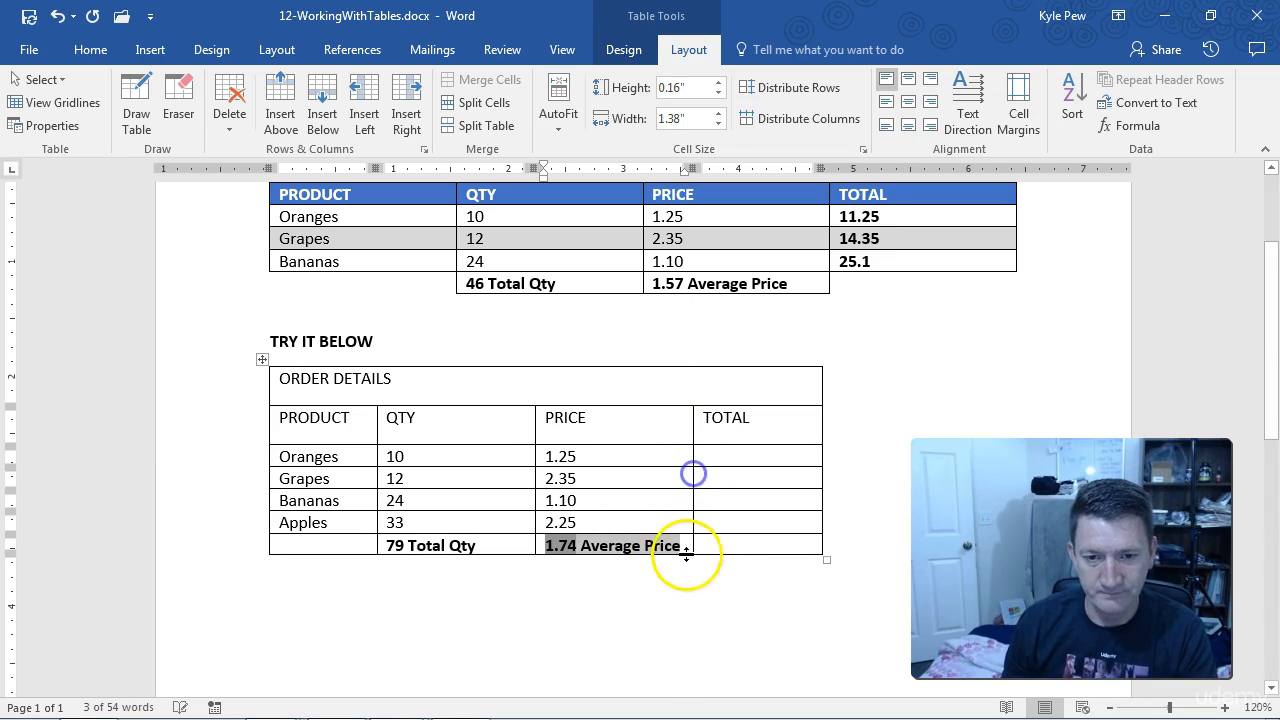
# Step: Start a formula in the TOTAL cell of the Oranges row, replacing the suggested formula with the PRODUCT function
pyautogui.click(711, 545)
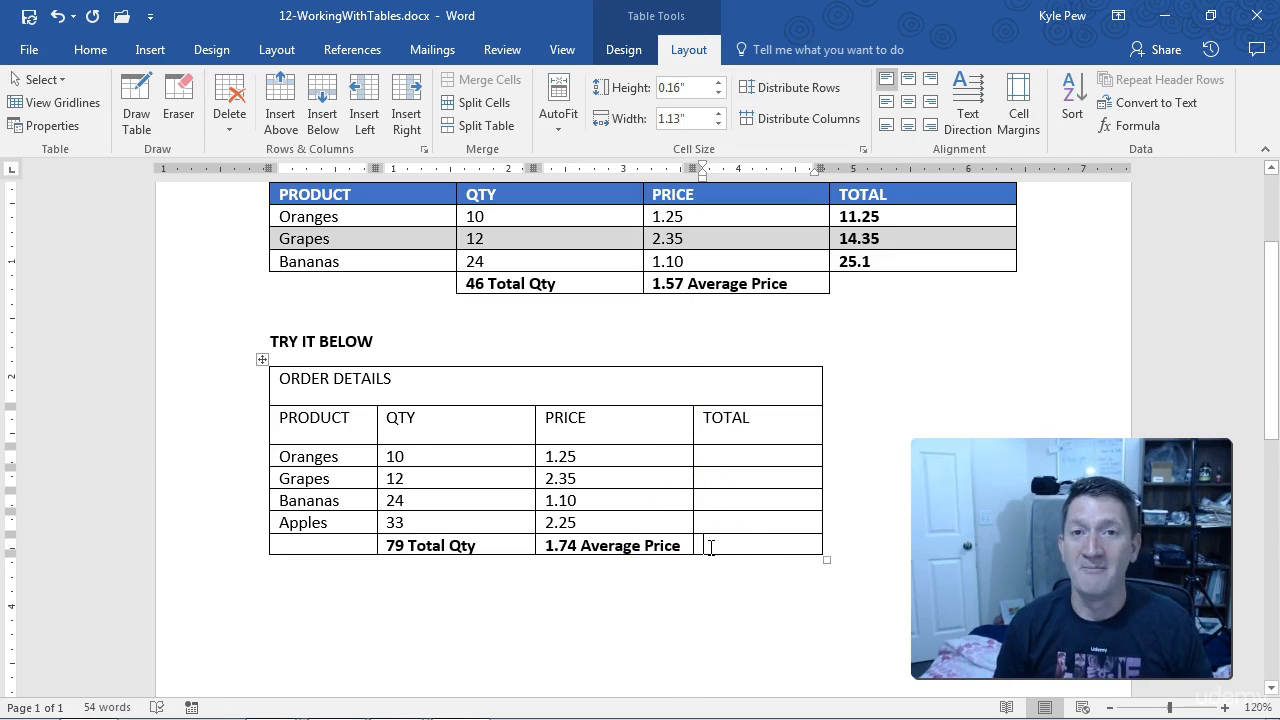
pyautogui.click(412, 557)
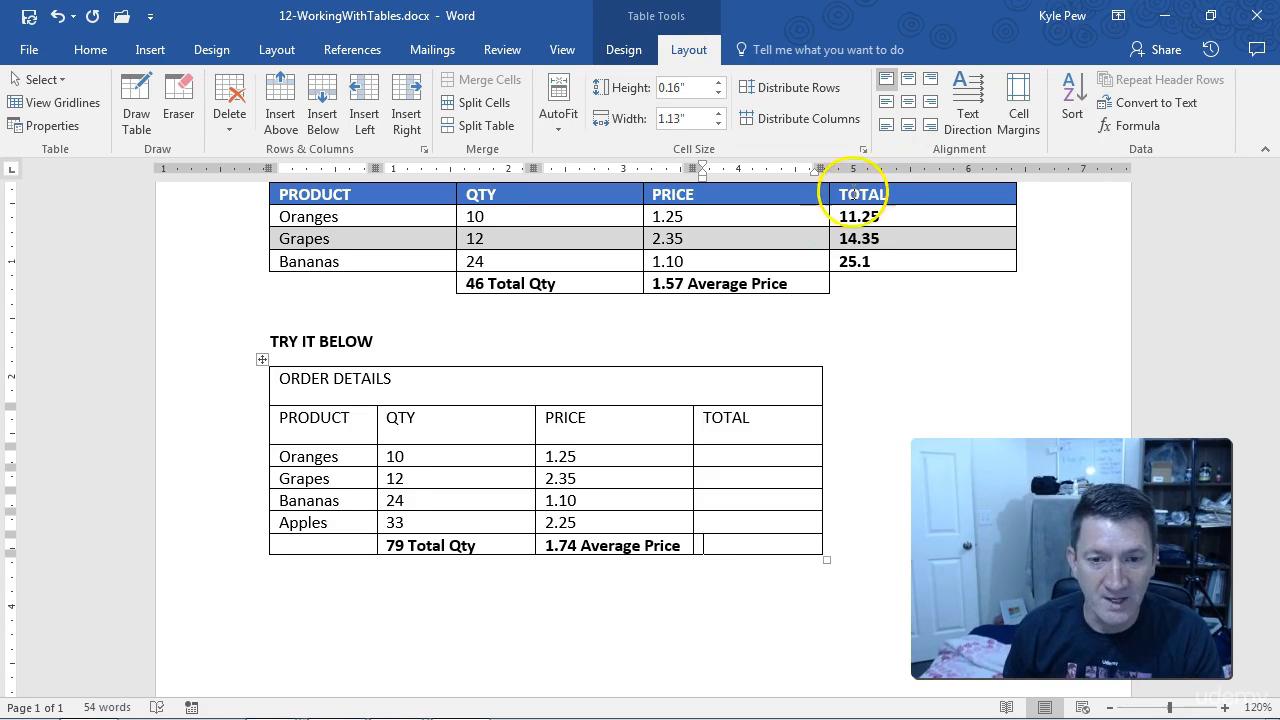
pyautogui.click(729, 452)
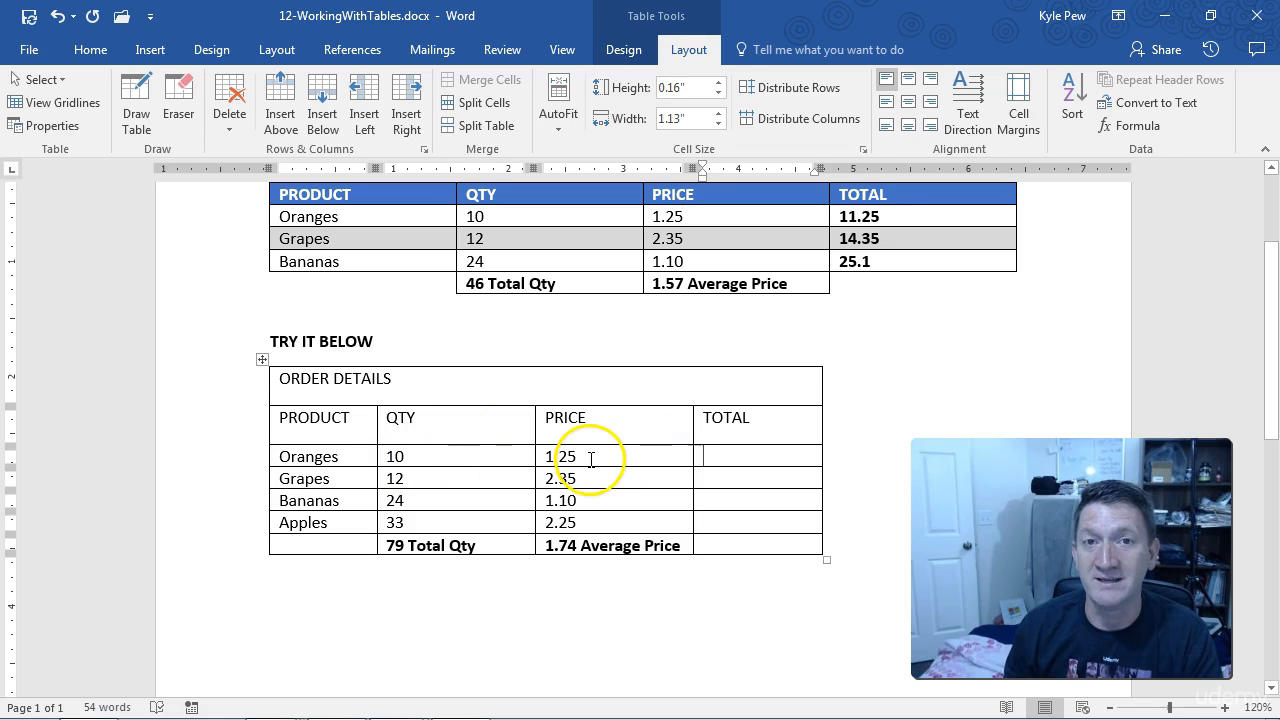
pyautogui.click(717, 457)
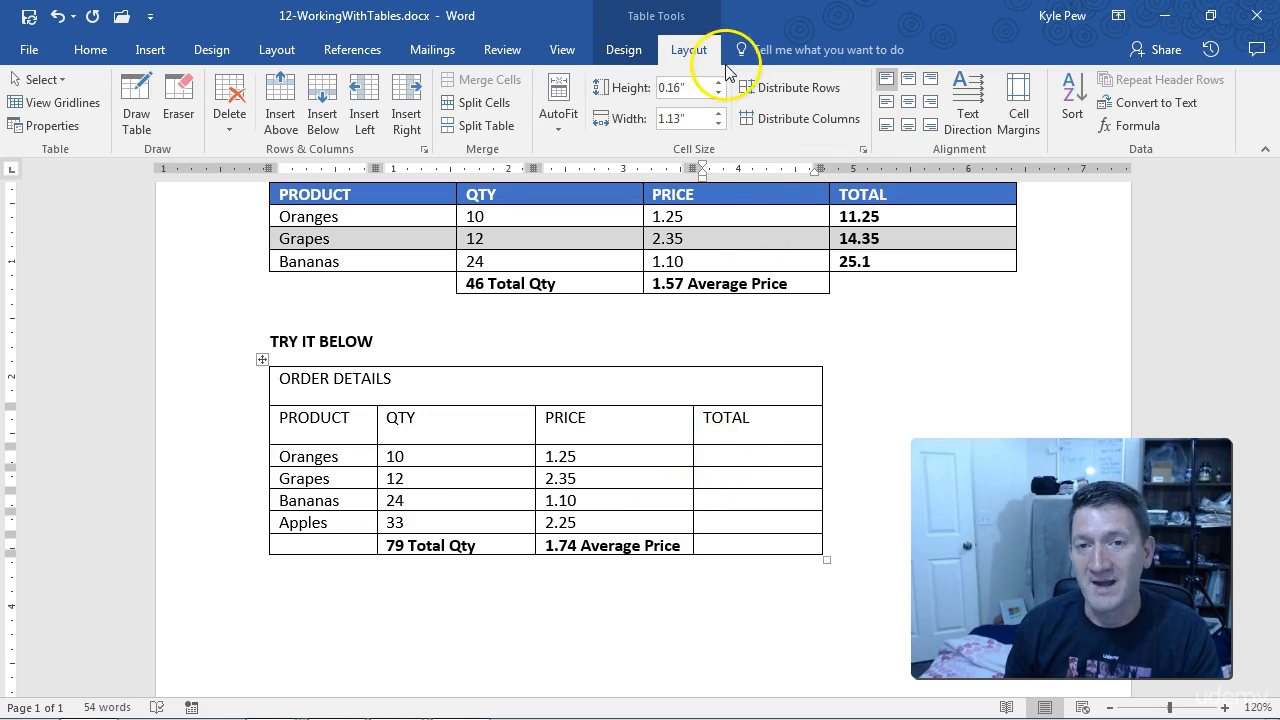
pyautogui.click(1146, 127)
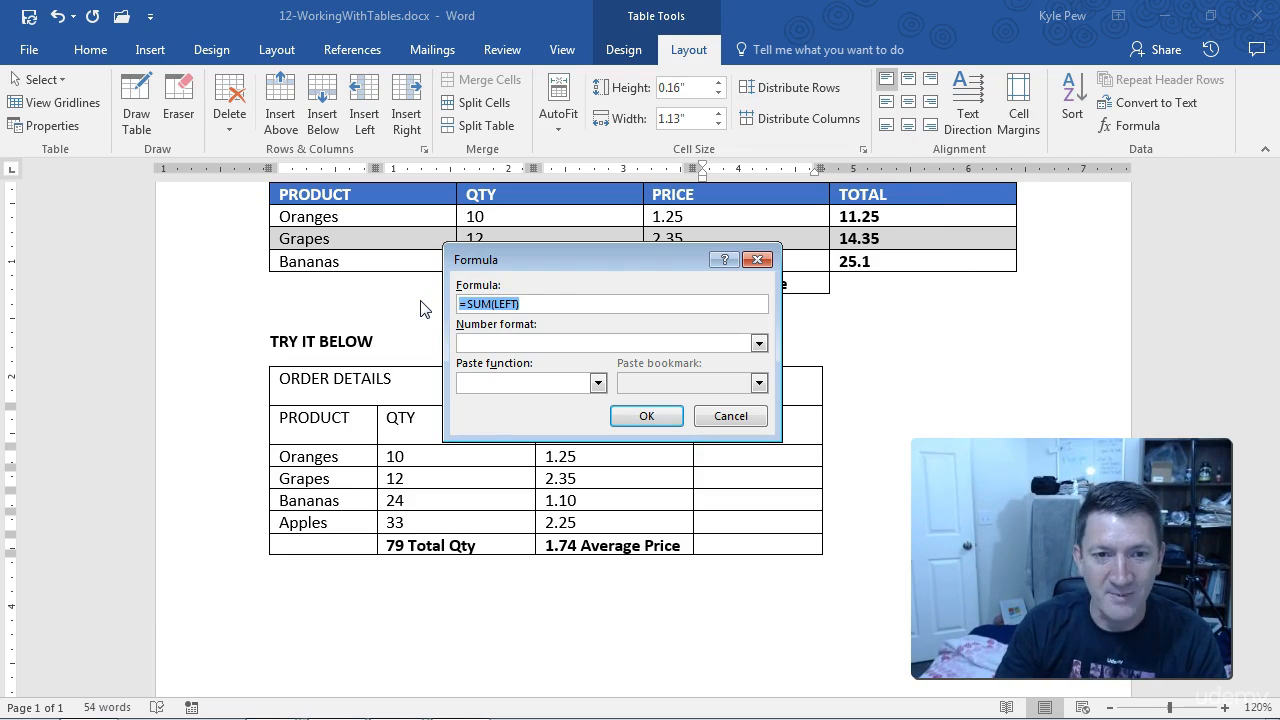
pyautogui.press('BackSpace')
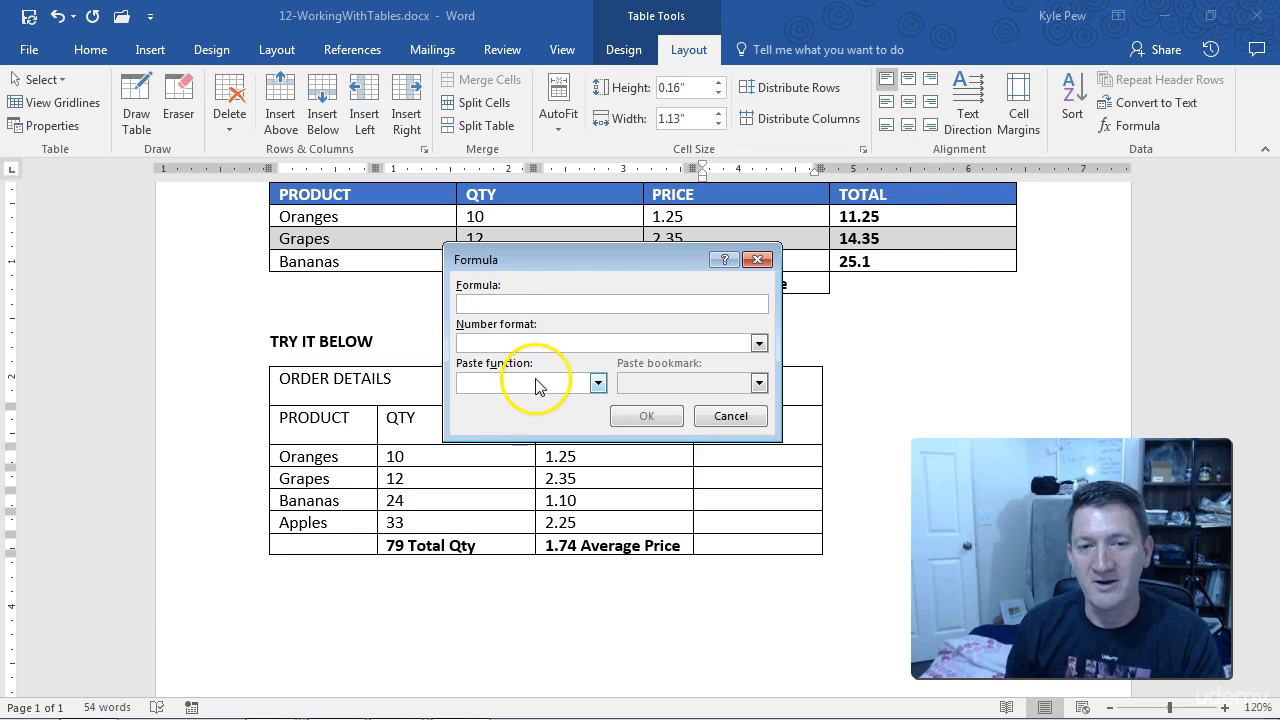
pyautogui.click(598, 383)
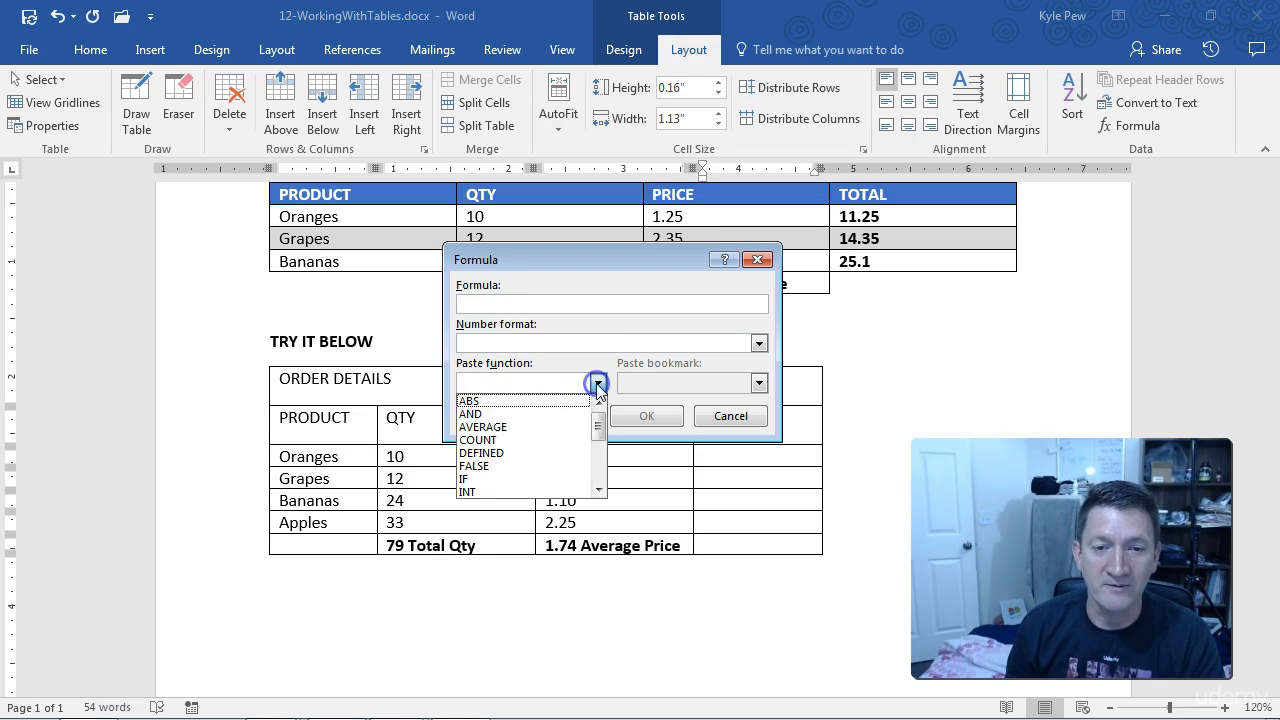
pyautogui.moveTo(598, 430); pyautogui.dragTo(598, 470)
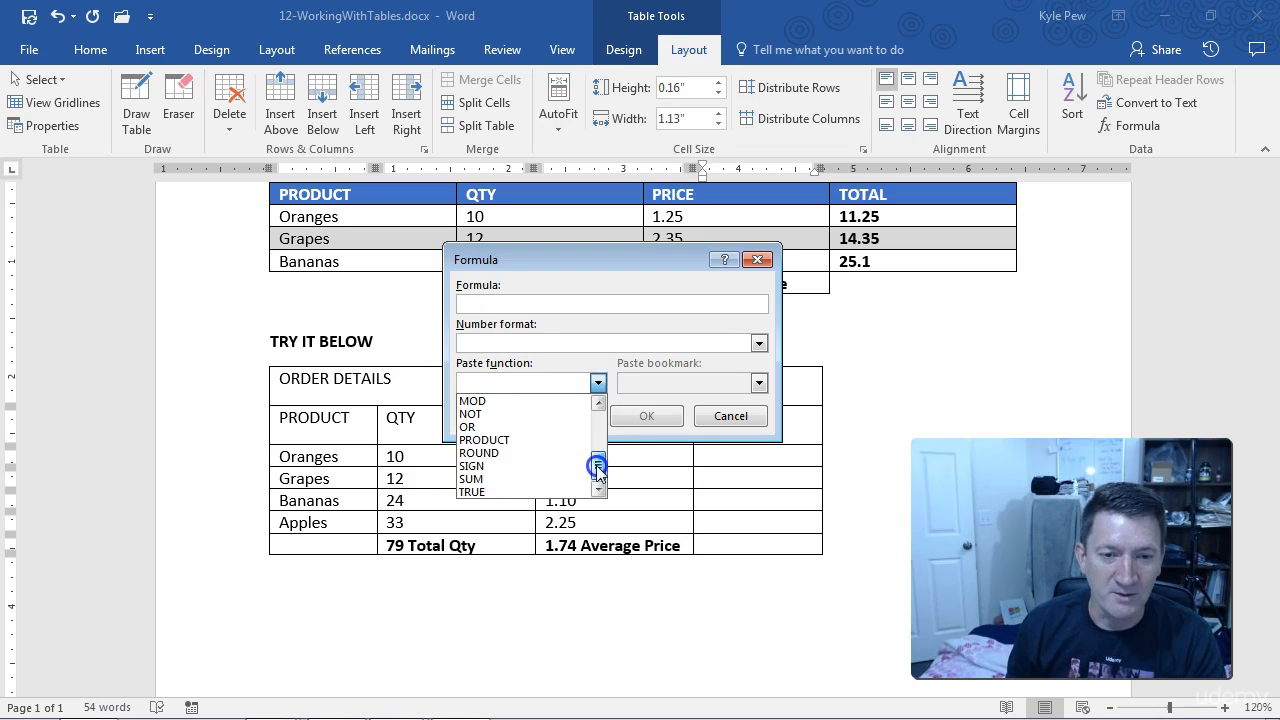
pyautogui.click(501, 441)
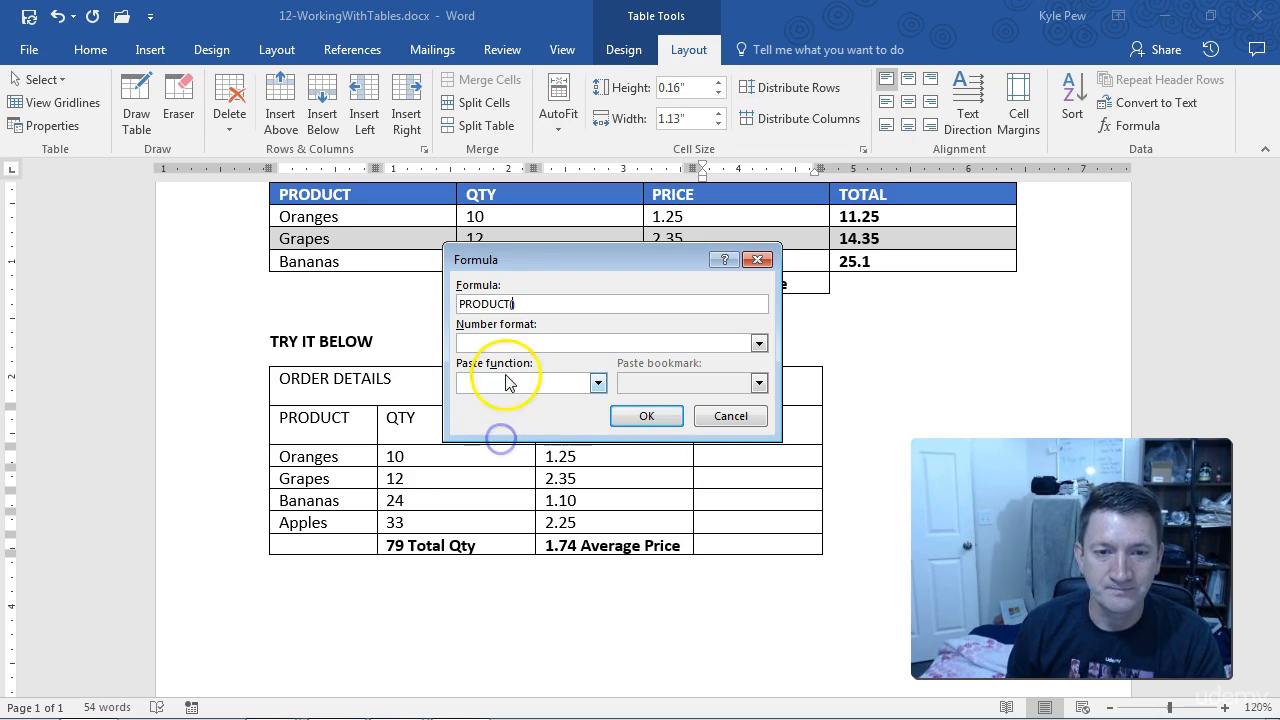
# Step: Move the Formula dialog below the ORDER DETAILS table so that all its rows can be seen
pyautogui.moveTo(511, 257); pyautogui.dragTo(534, 322)
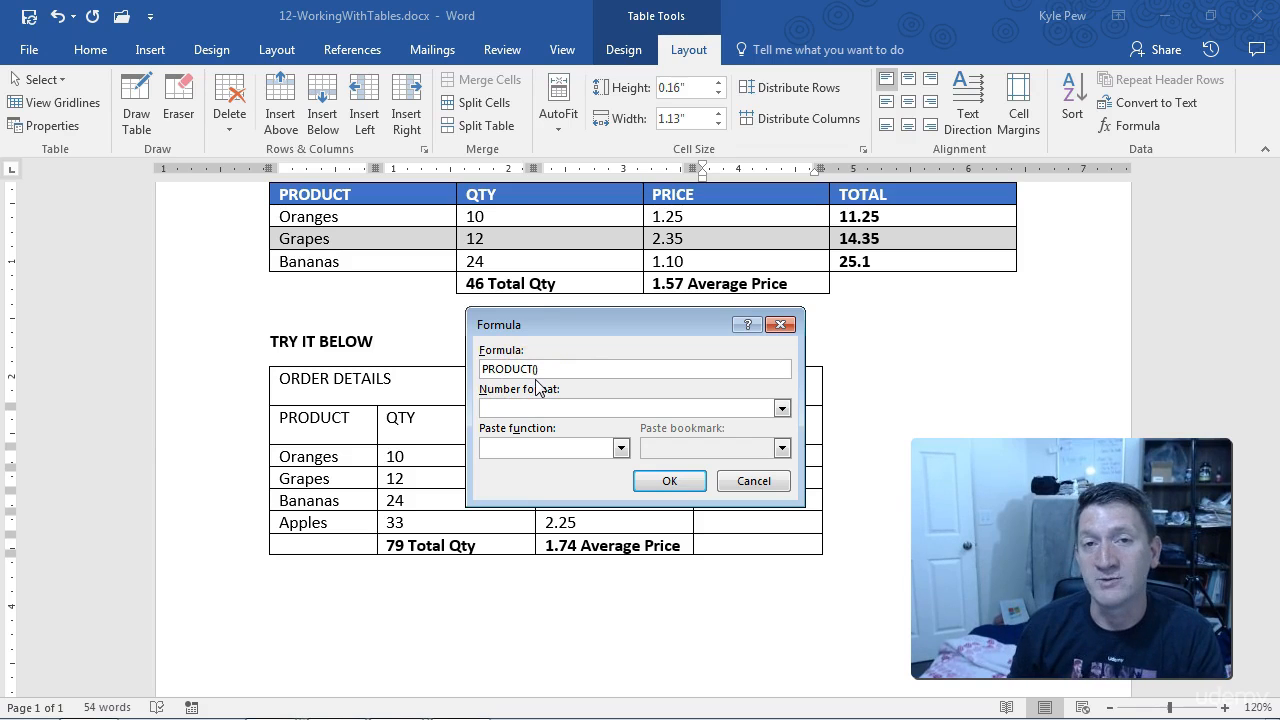
pyautogui.moveTo(547, 332); pyautogui.dragTo(523, 592)
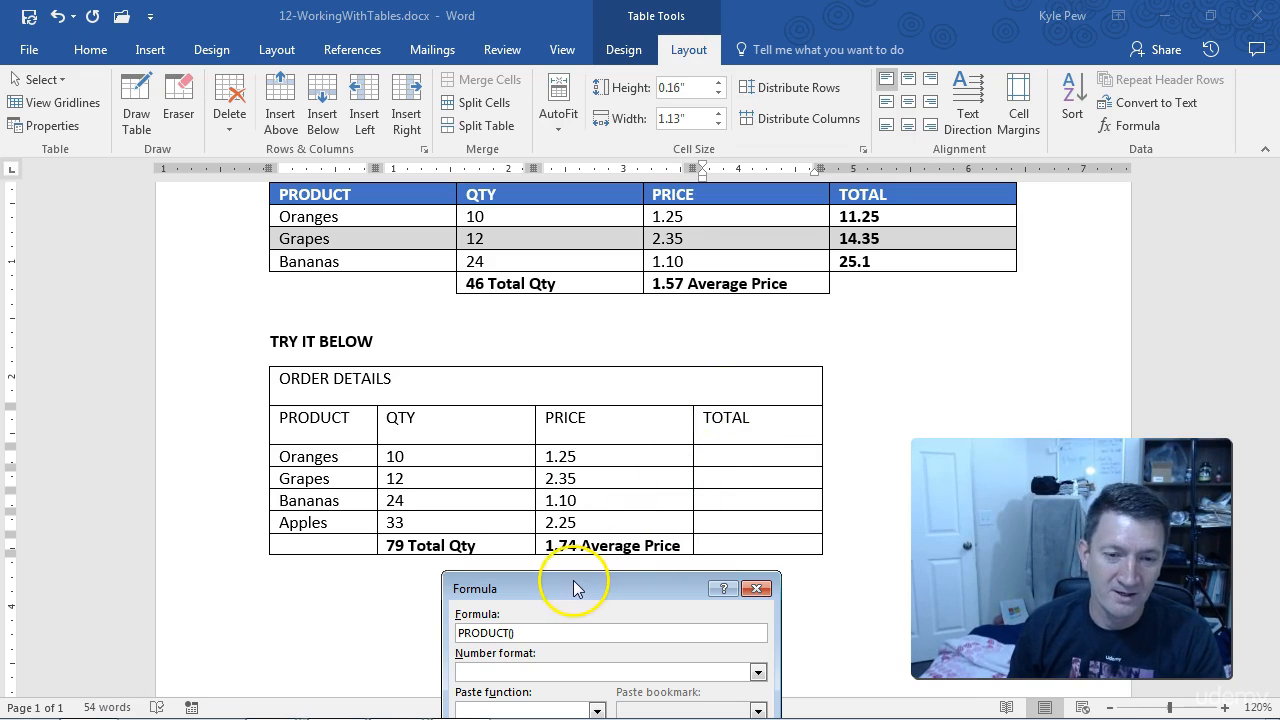
pyautogui.moveTo(574, 588); pyautogui.dragTo(583, 589)
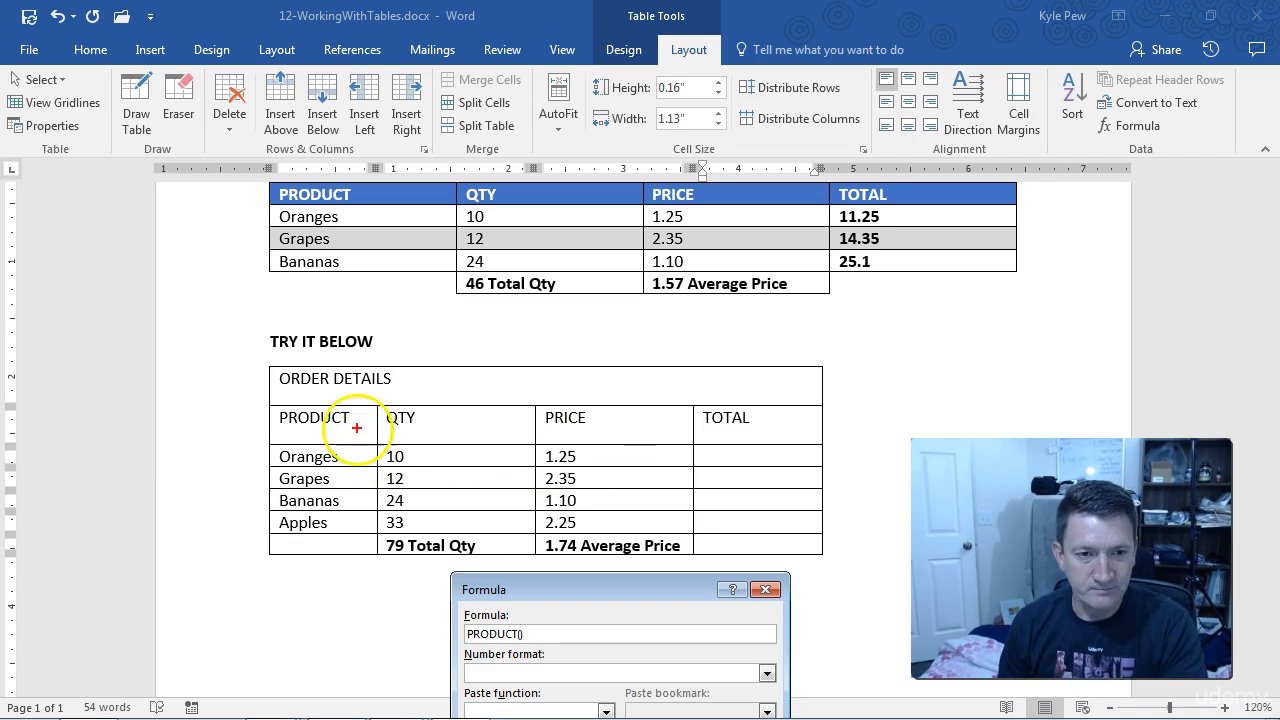
pyautogui.moveTo(263, 358)
pyautogui.mouseDown()
pyautogui.moveTo(355, 493)
pyautogui.moveTo(376, 564)
pyautogui.mouseUp()
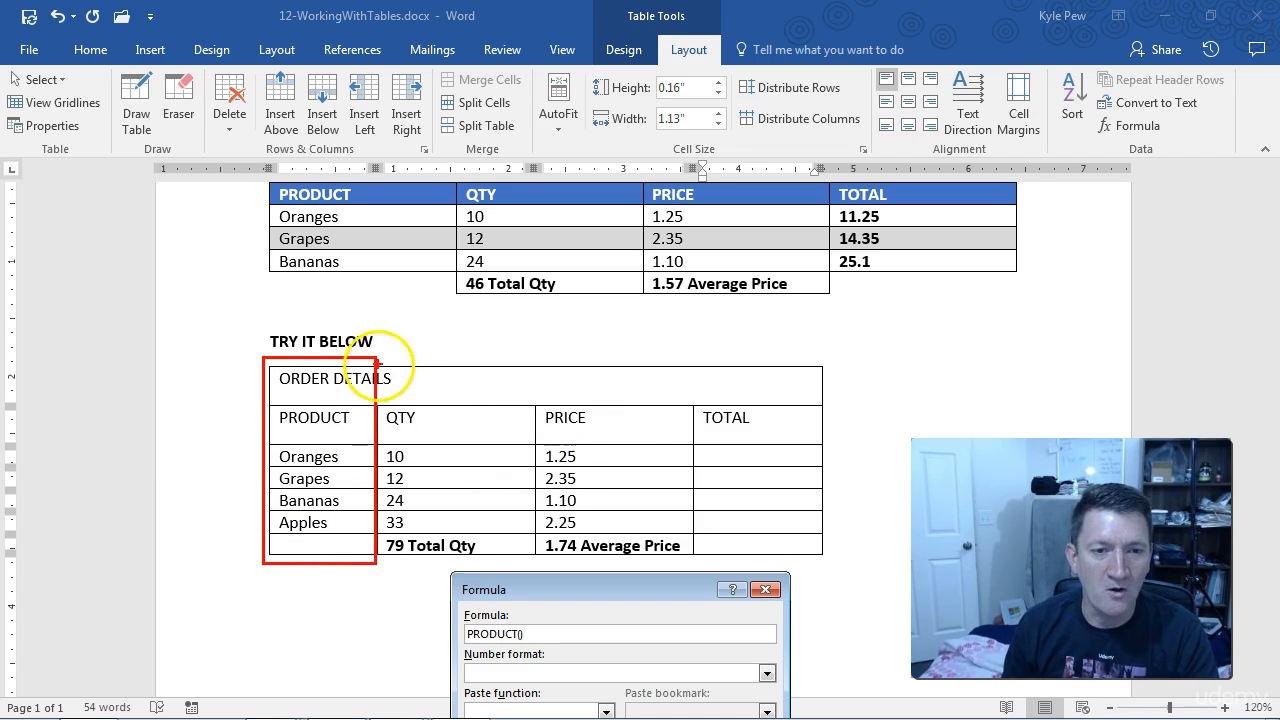
pyautogui.moveTo(381, 358); pyautogui.dragTo(532, 570)
pyautogui.moveTo(541, 368); pyautogui.dragTo(681, 568)
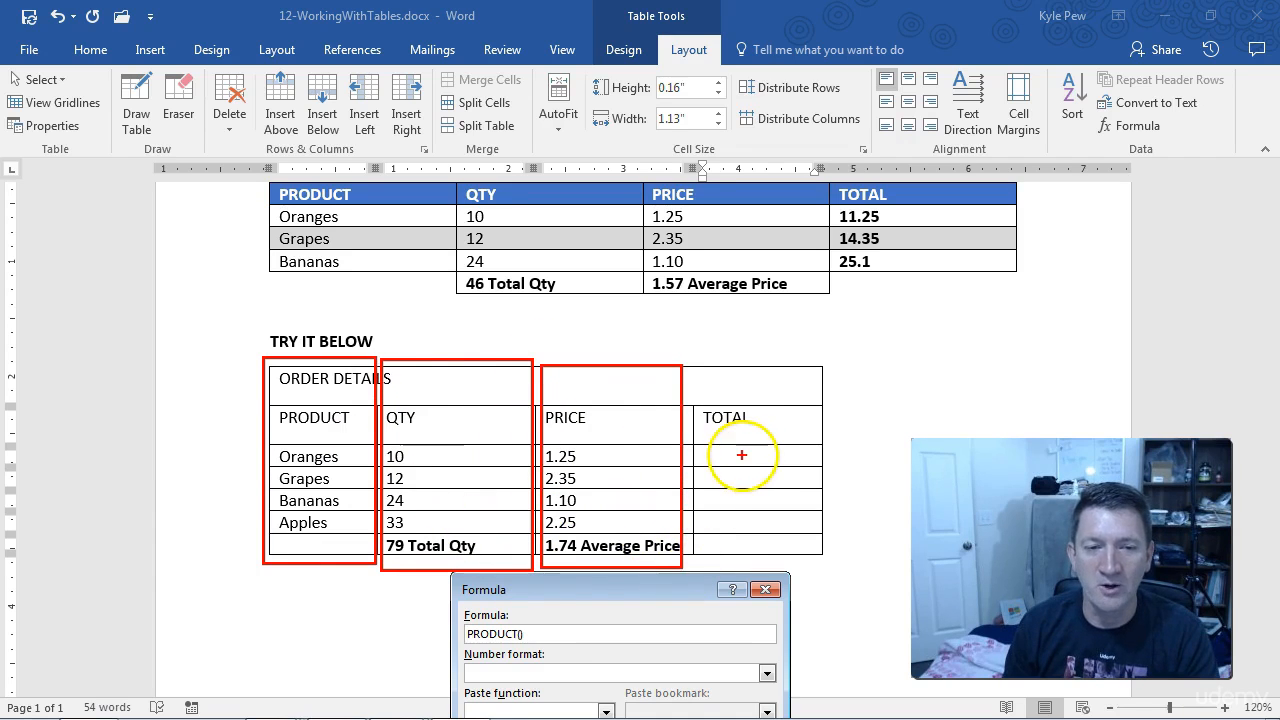
pyautogui.moveTo(231, 358)
pyautogui.mouseDown()
pyautogui.moveTo(737, 374)
pyautogui.moveTo(828, 402)
pyautogui.moveTo(757, 438)
pyautogui.moveTo(221, 439)
pyautogui.mouseUp()
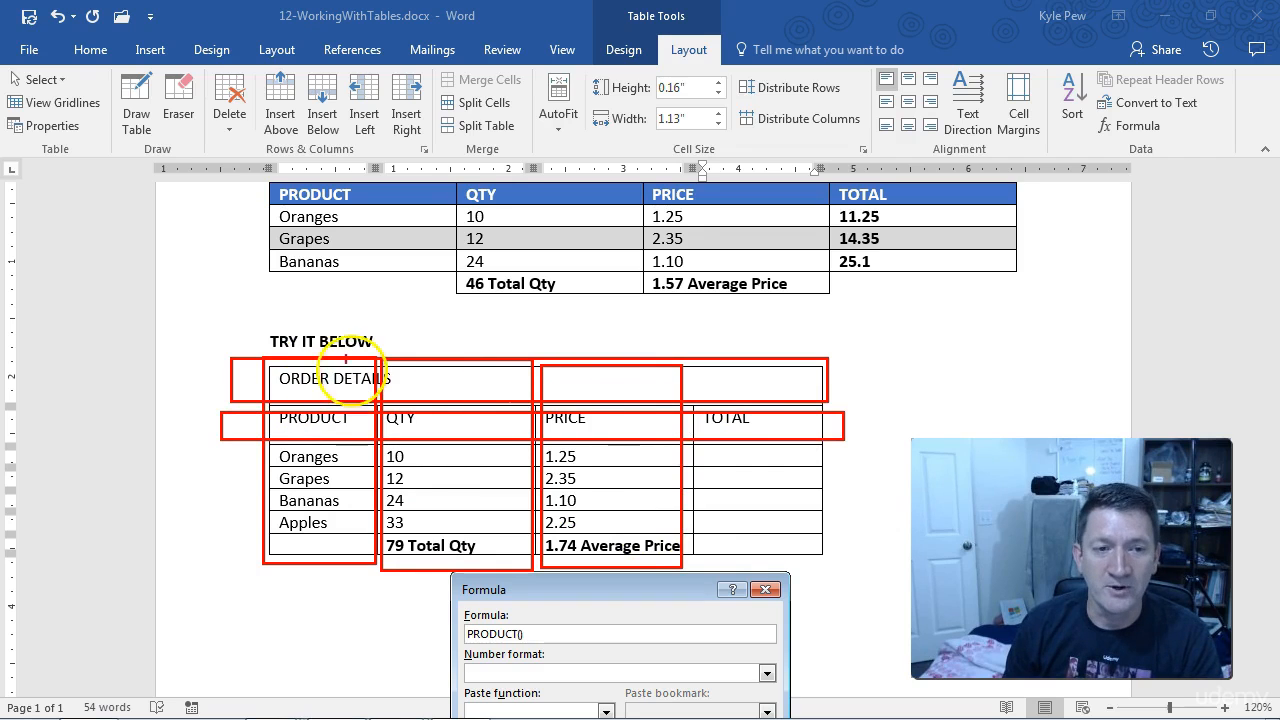
pyautogui.moveTo(313, 316); pyautogui.dragTo(408, 335)
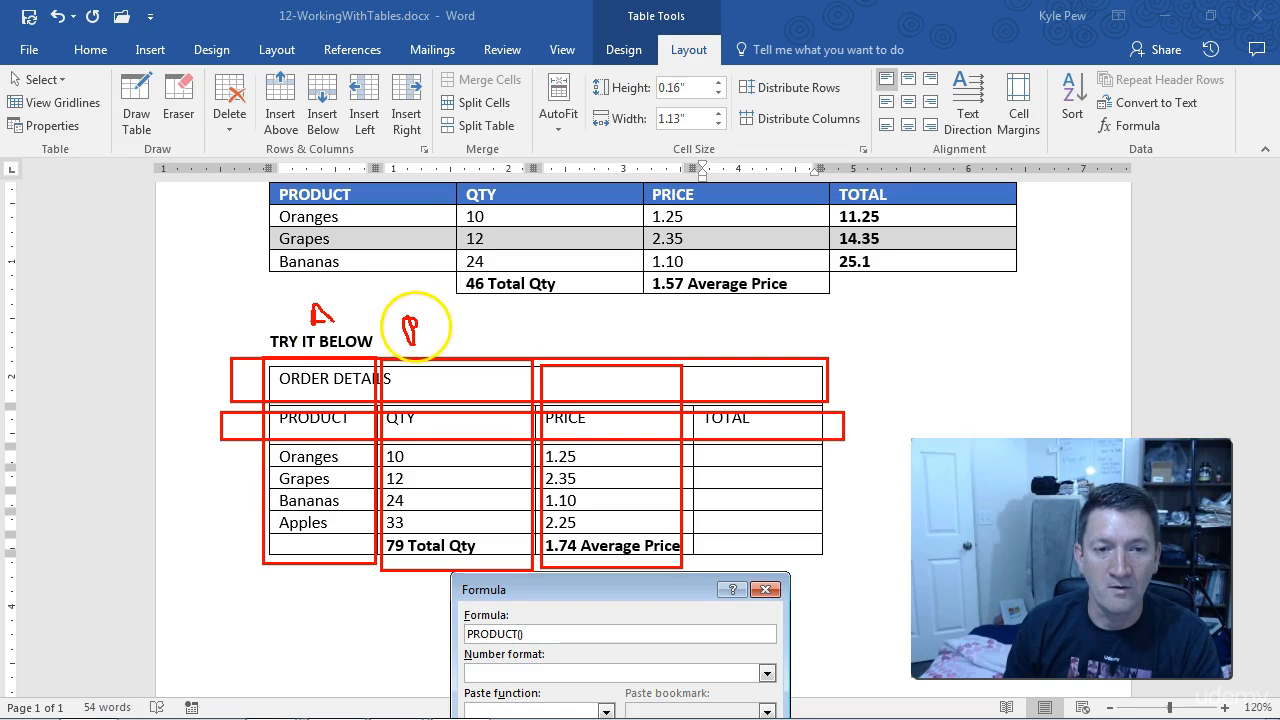
pyautogui.moveTo(604, 320); pyautogui.dragTo(604, 334)
pyautogui.moveTo(735, 332); pyautogui.dragTo(737, 338)
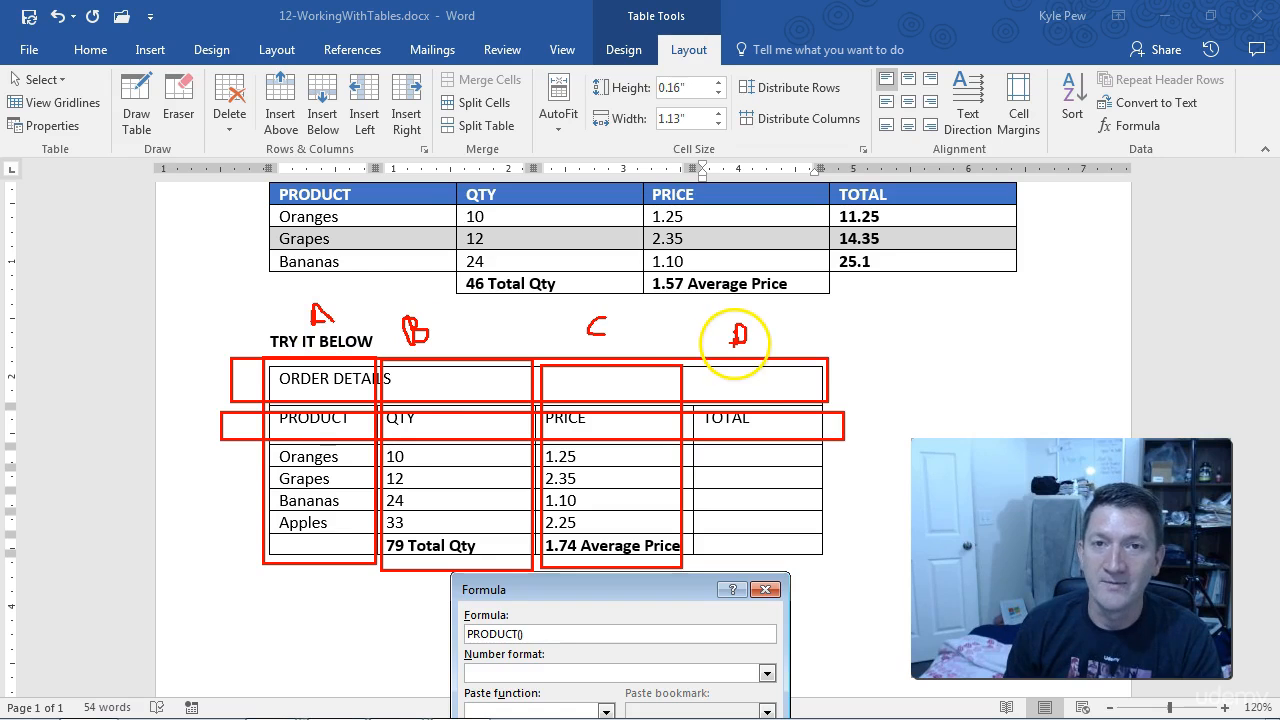
pyautogui.moveTo(208, 371); pyautogui.dragTo(211, 380)
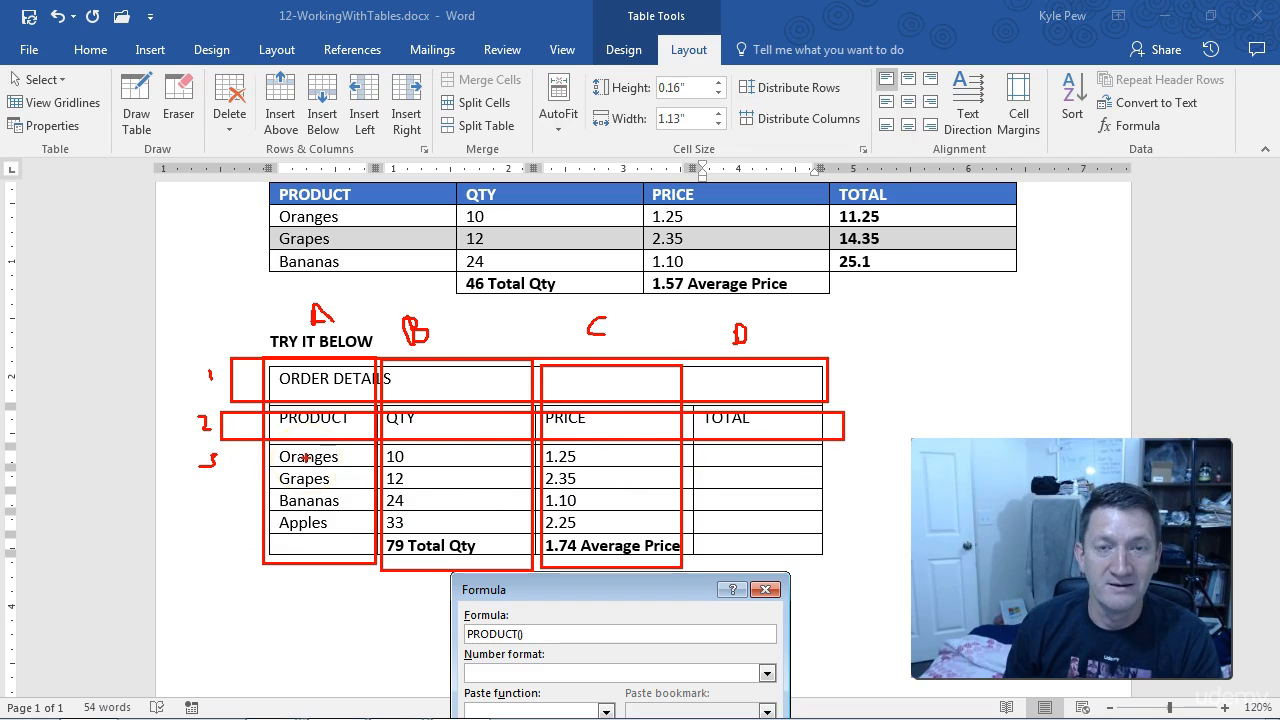
pyautogui.press('Escape')
# Step: Complete the Oranges row's TOTAL formula as PRODUCT(B3,C3) to multiply its quantity by its price, and insert the result
pyautogui.moveTo(580, 589); pyautogui.dragTo(583, 494)
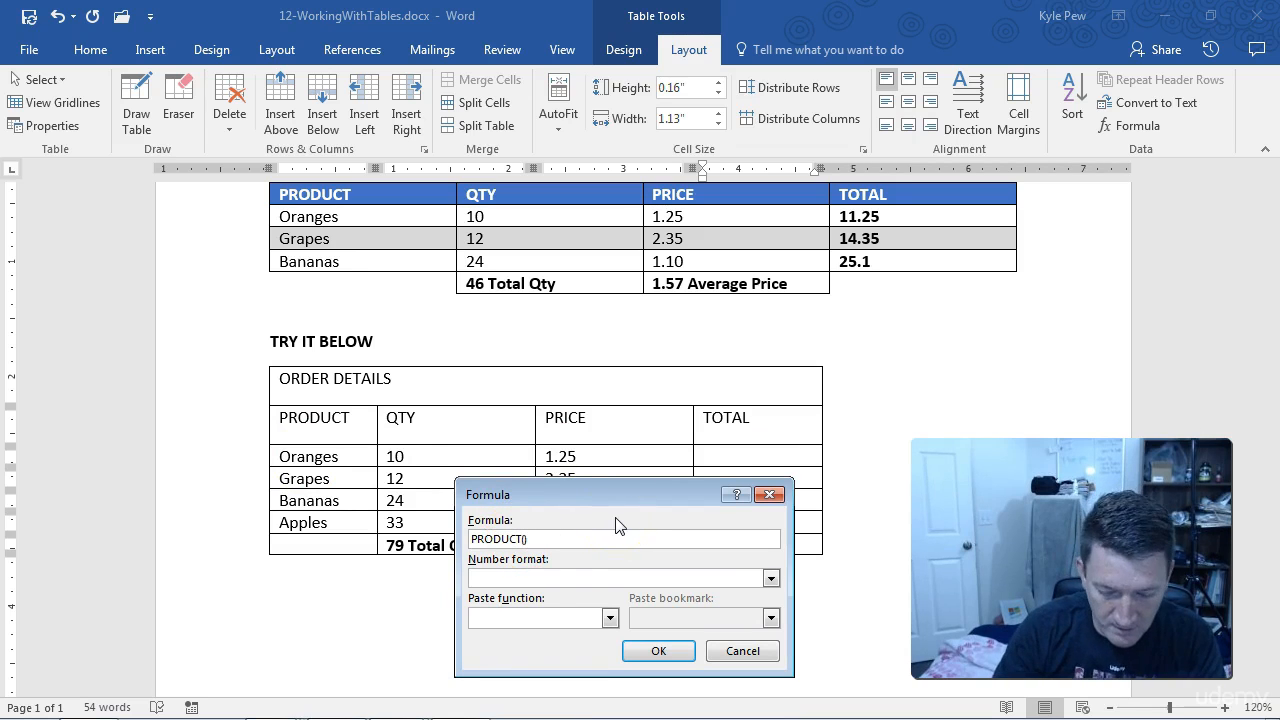
pyautogui.write('3')
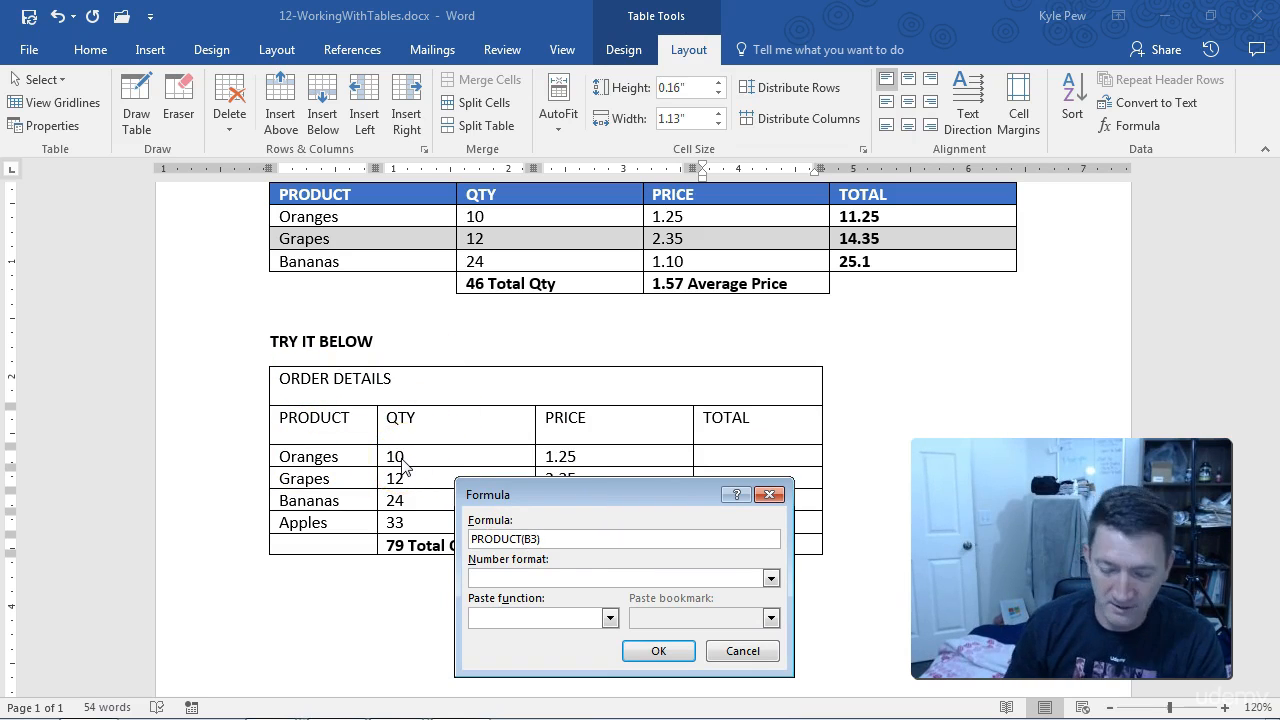
pyautogui.write('C3')
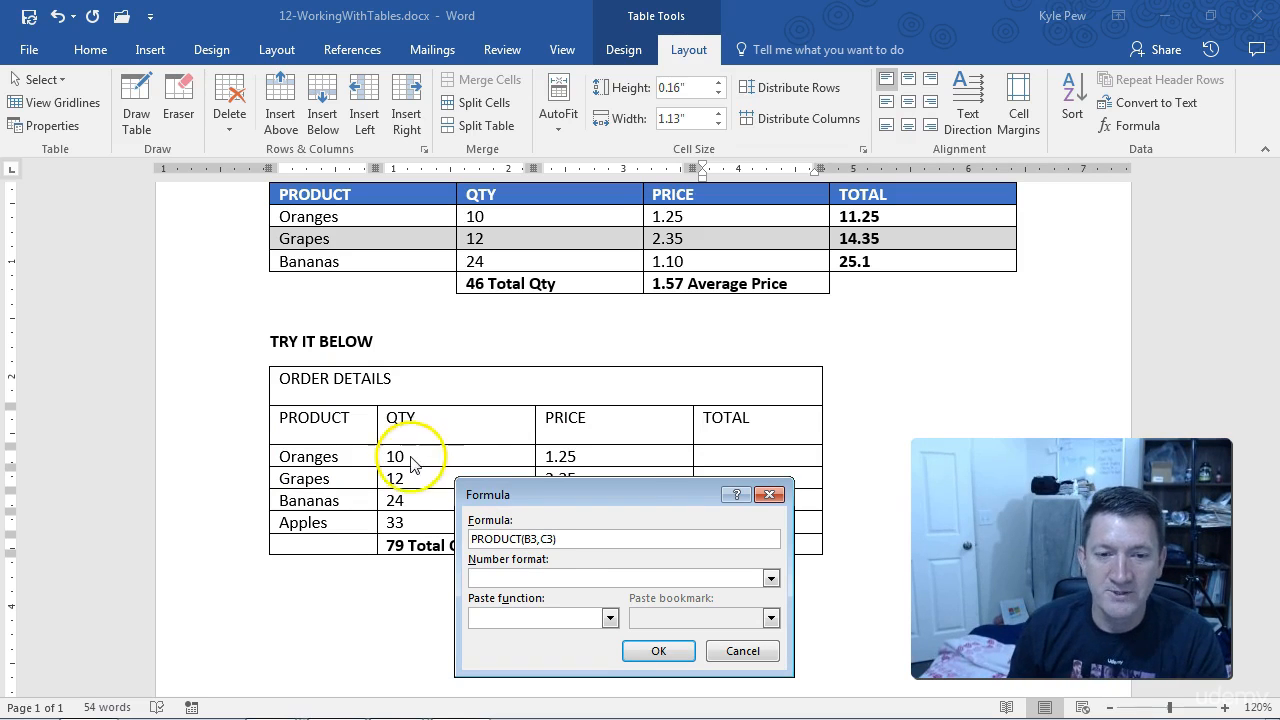
pyautogui.write(')')
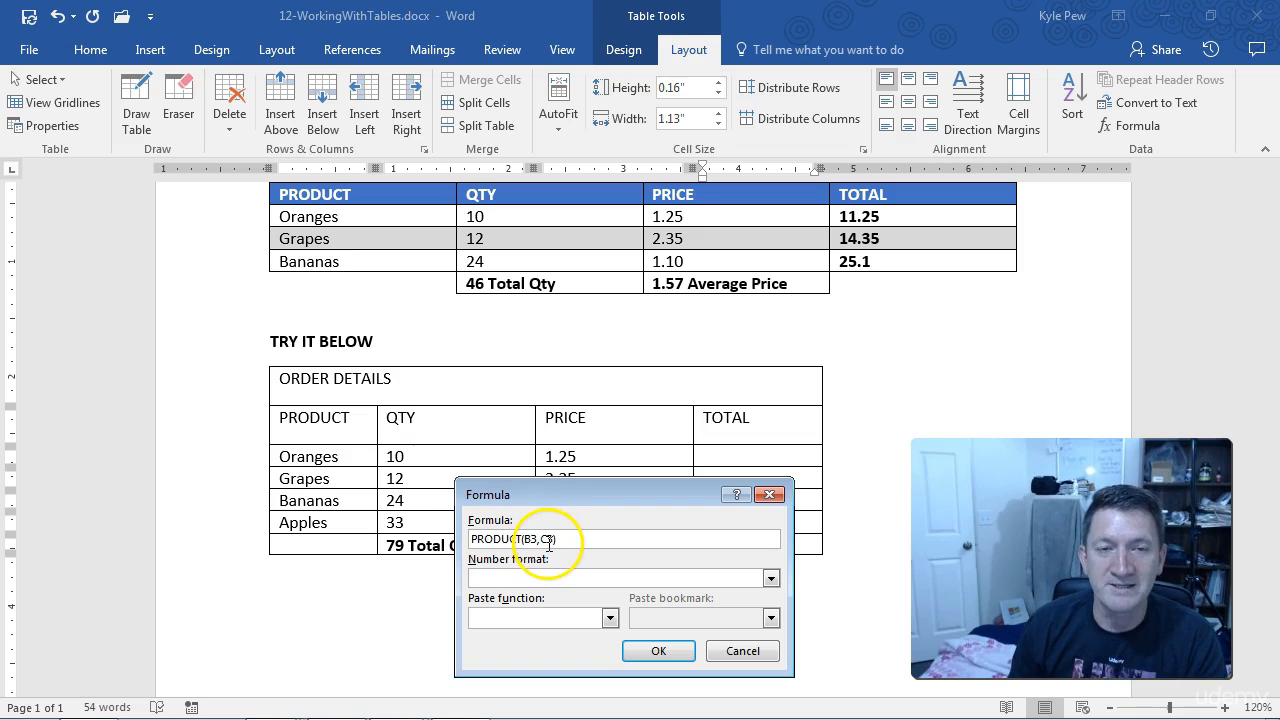
pyautogui.click(645, 652)
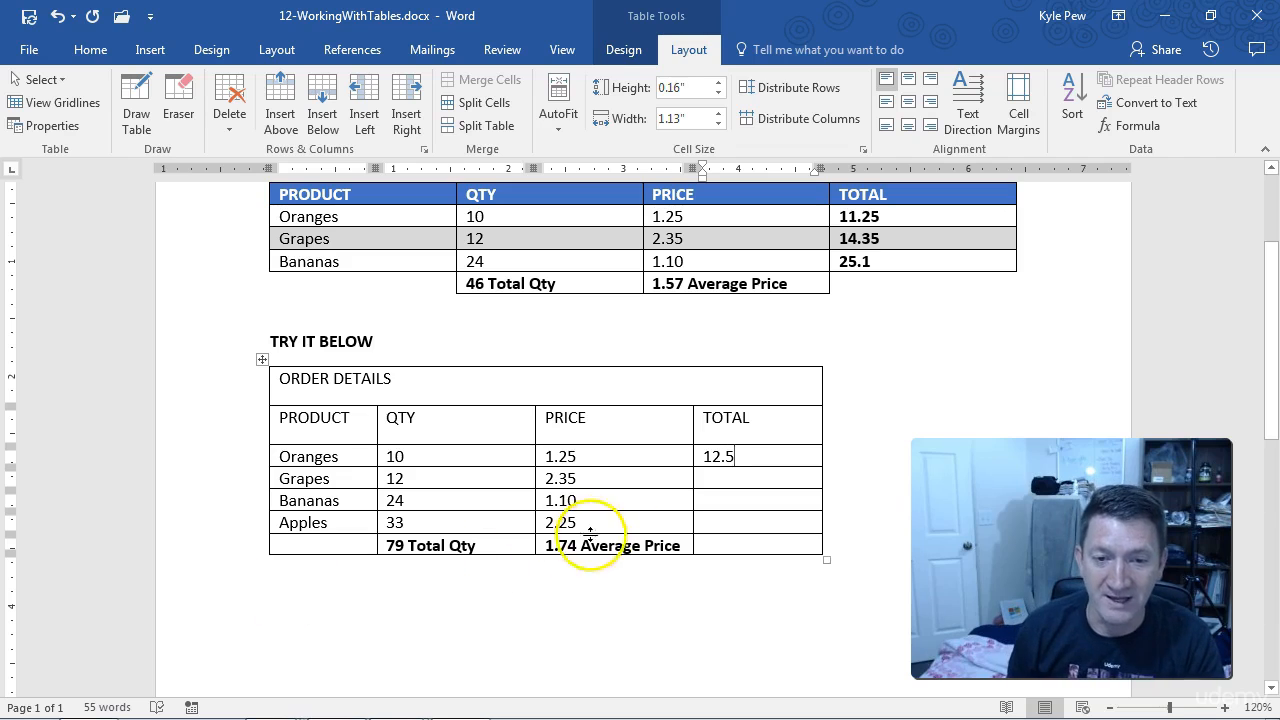
# Step: Insert the formula =PRODUCT(B4,C4) in the TOTAL cell of the Grapes row, replacing the suggested SUM formula
pyautogui.click(714, 479)
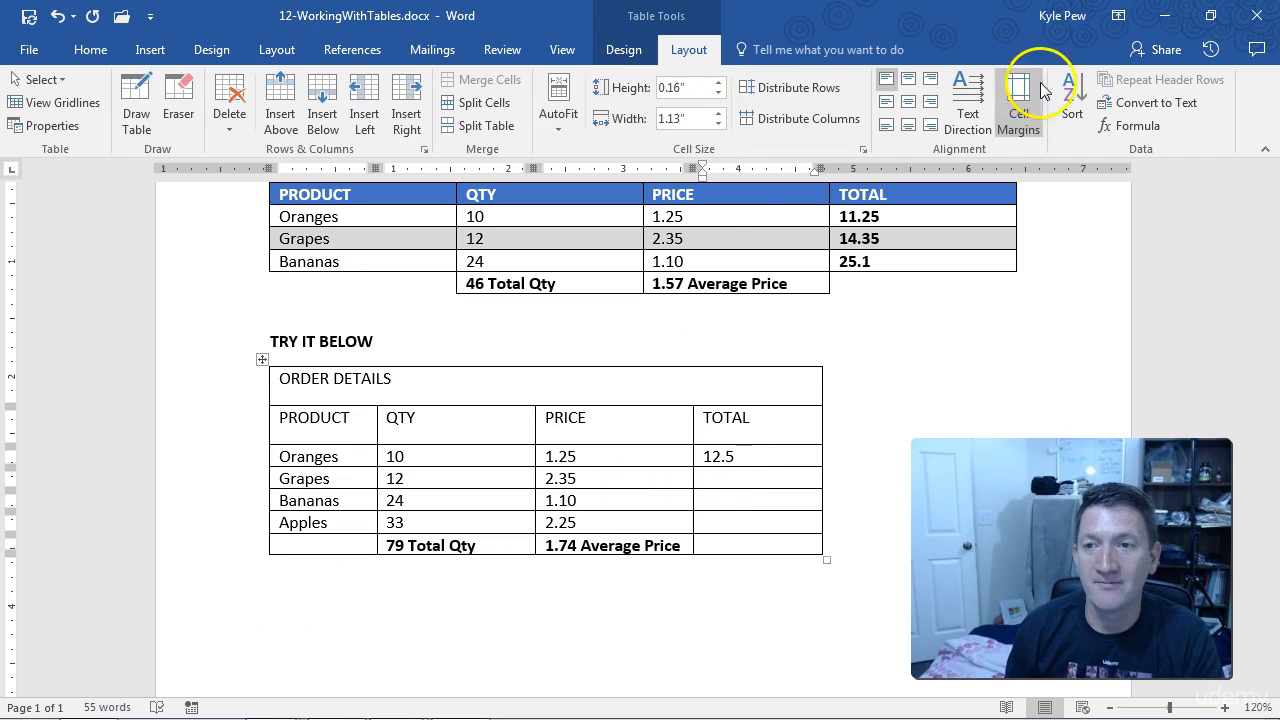
pyautogui.click(1134, 127)
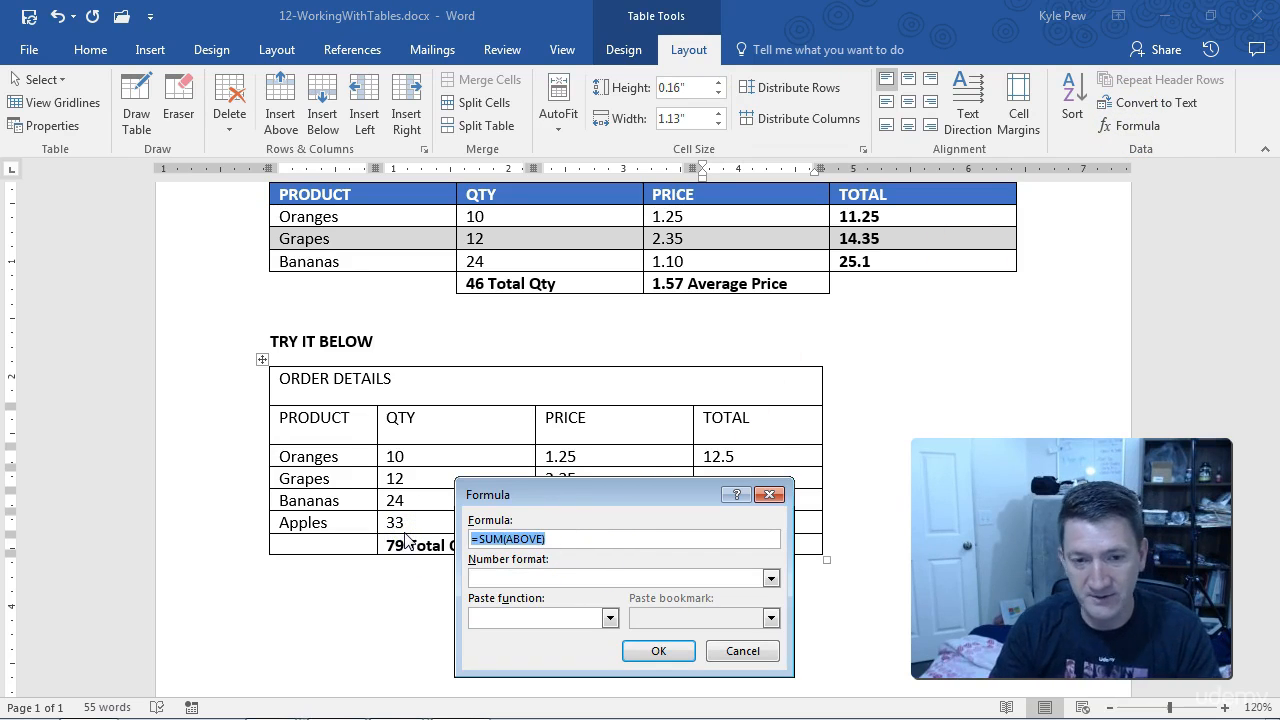
pyautogui.press('BackSpace')
pyautogui.write('=P')
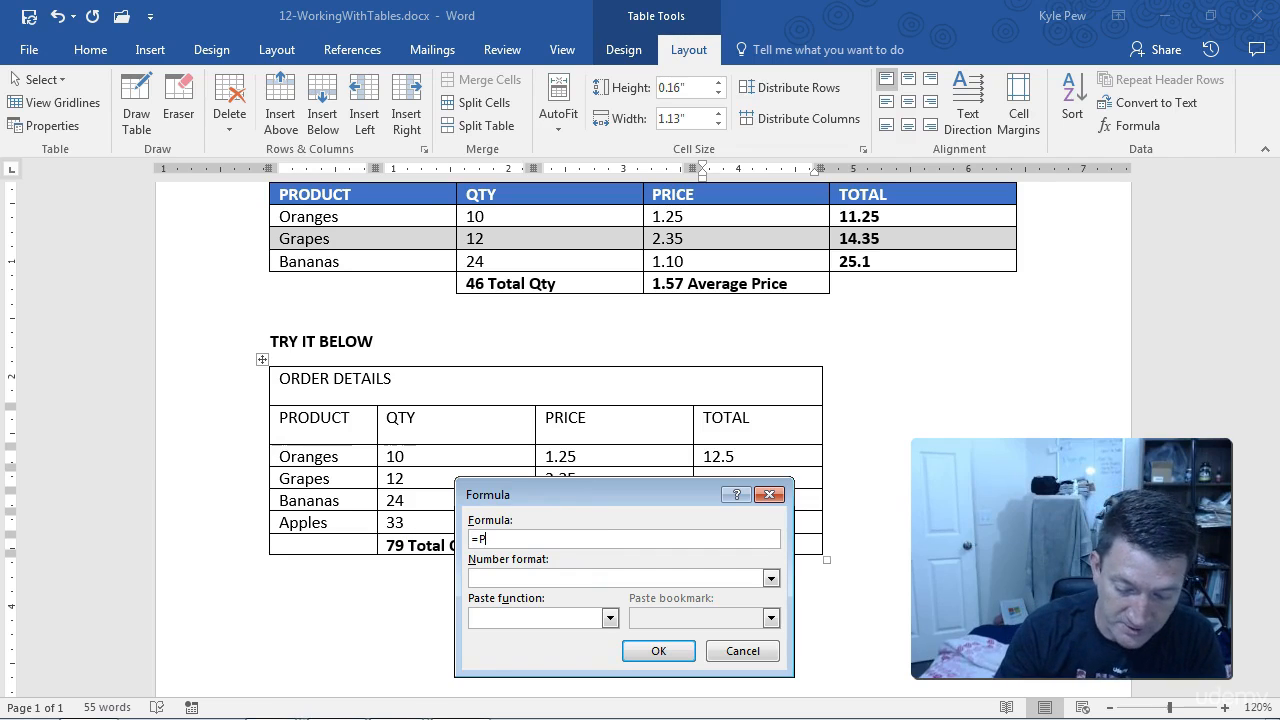
pyautogui.write('RODCUT')
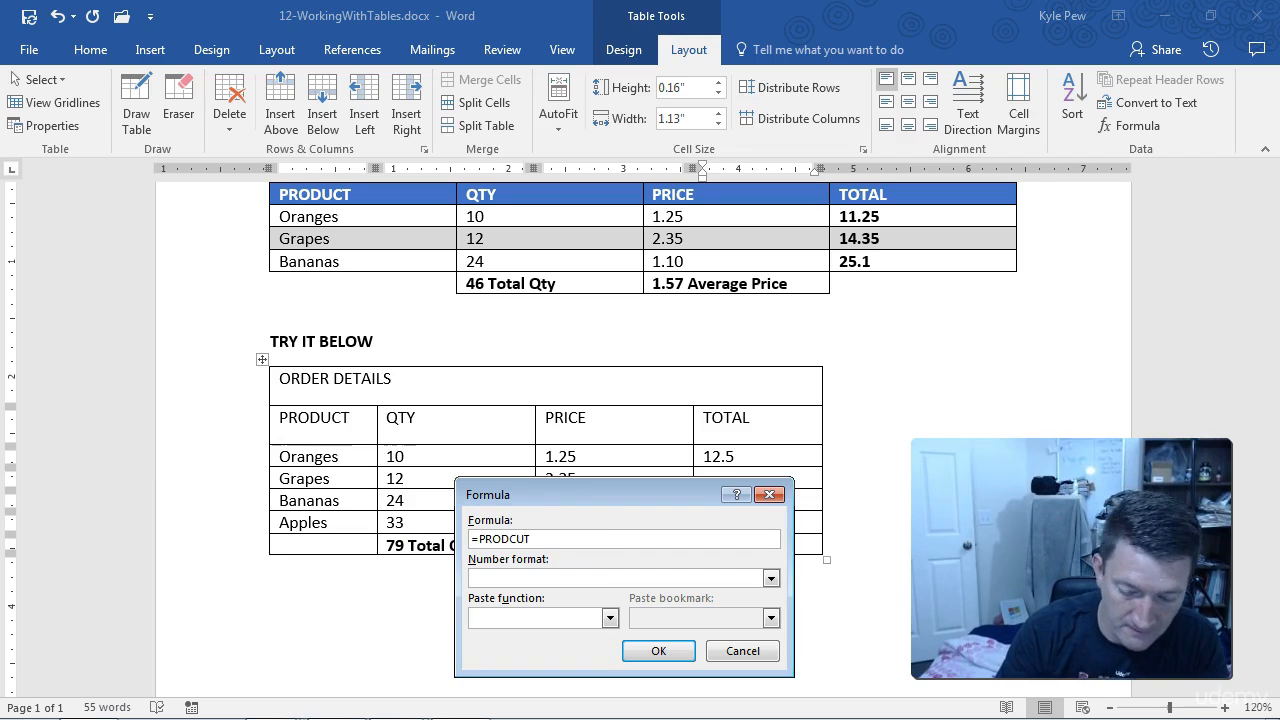
pyautogui.press('BackSpace')
pyautogui.press('BackSpace')
pyautogui.press('BackSpace')
pyautogui.write('UCT(')
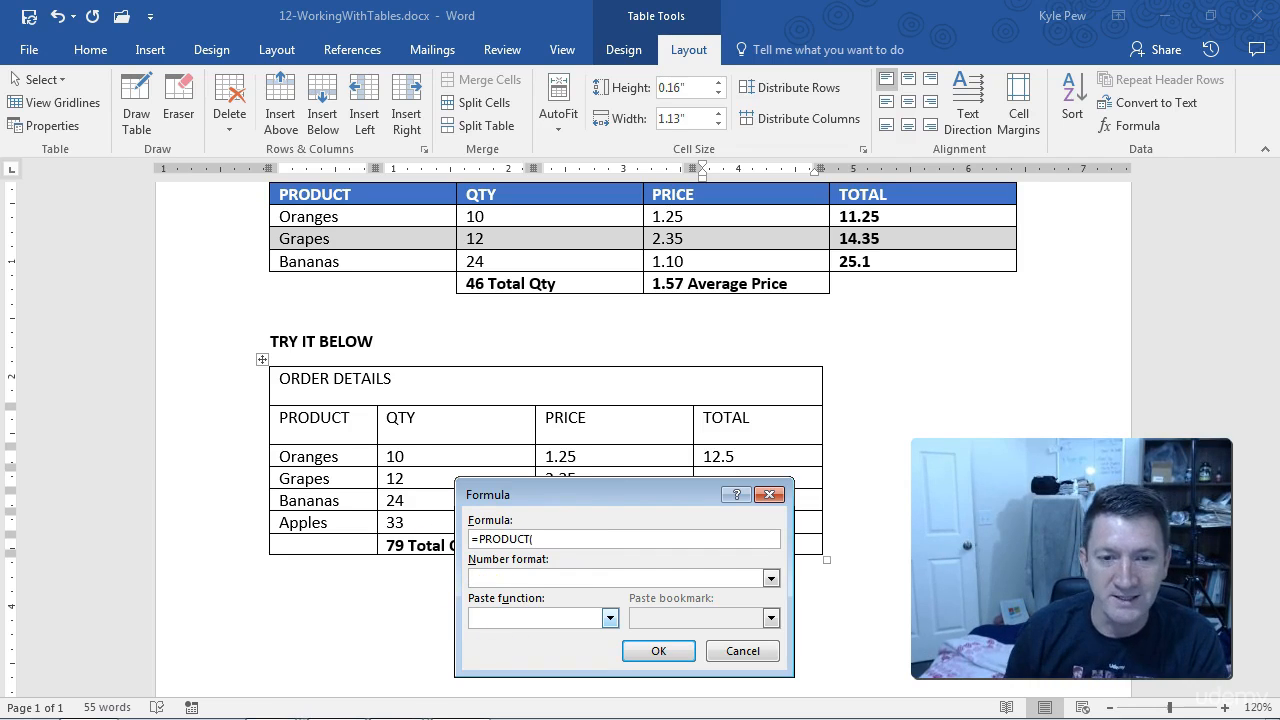
pyautogui.moveTo(543, 489); pyautogui.dragTo(541, 533)
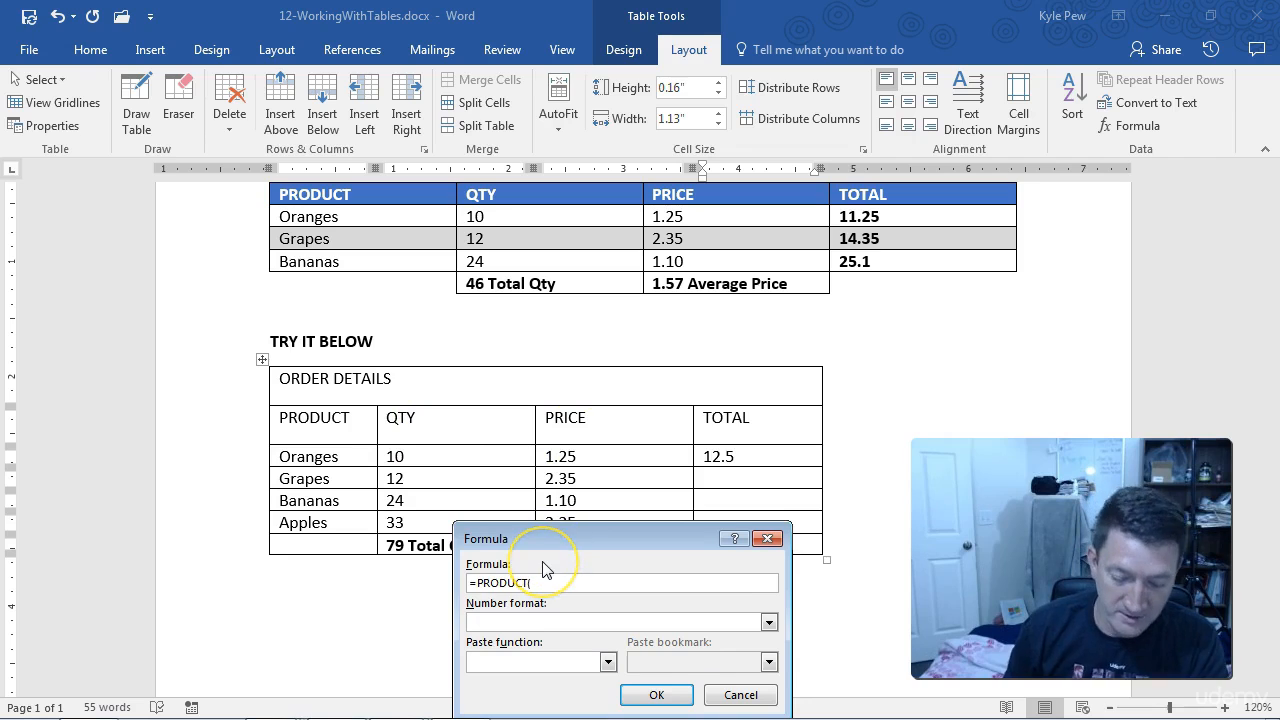
pyautogui.write('B4,')
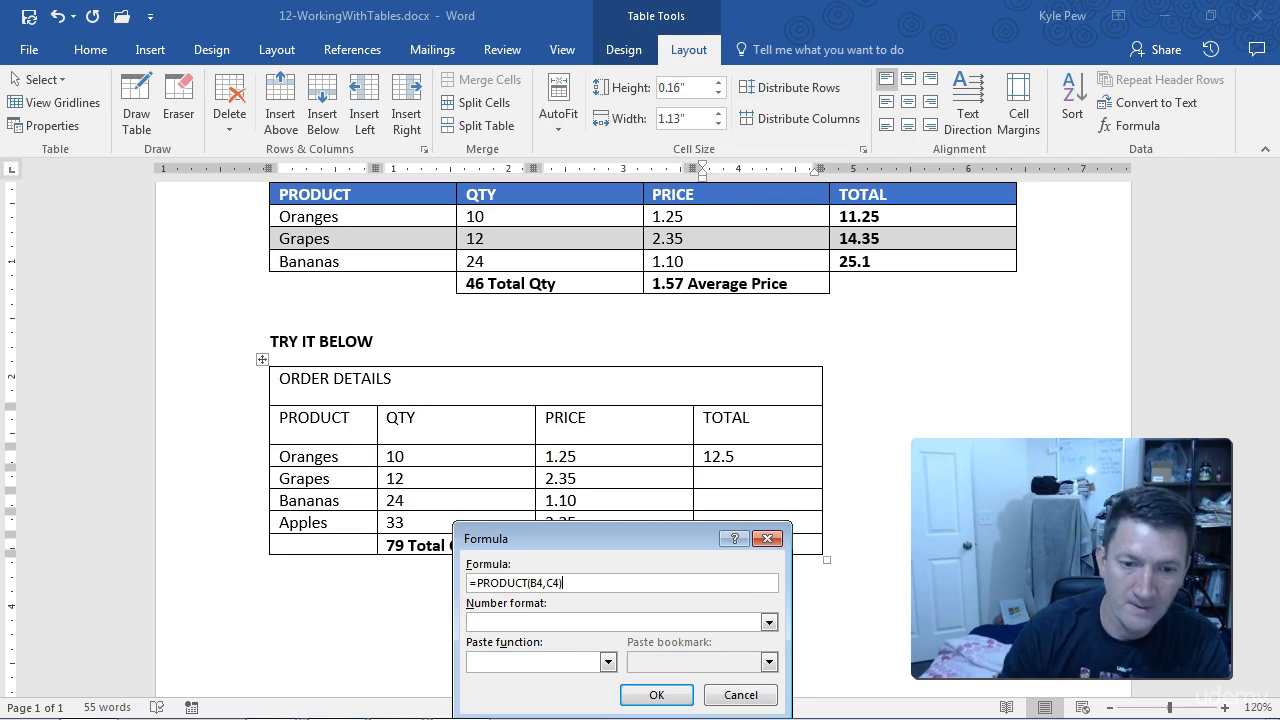
pyautogui.click(650, 696)
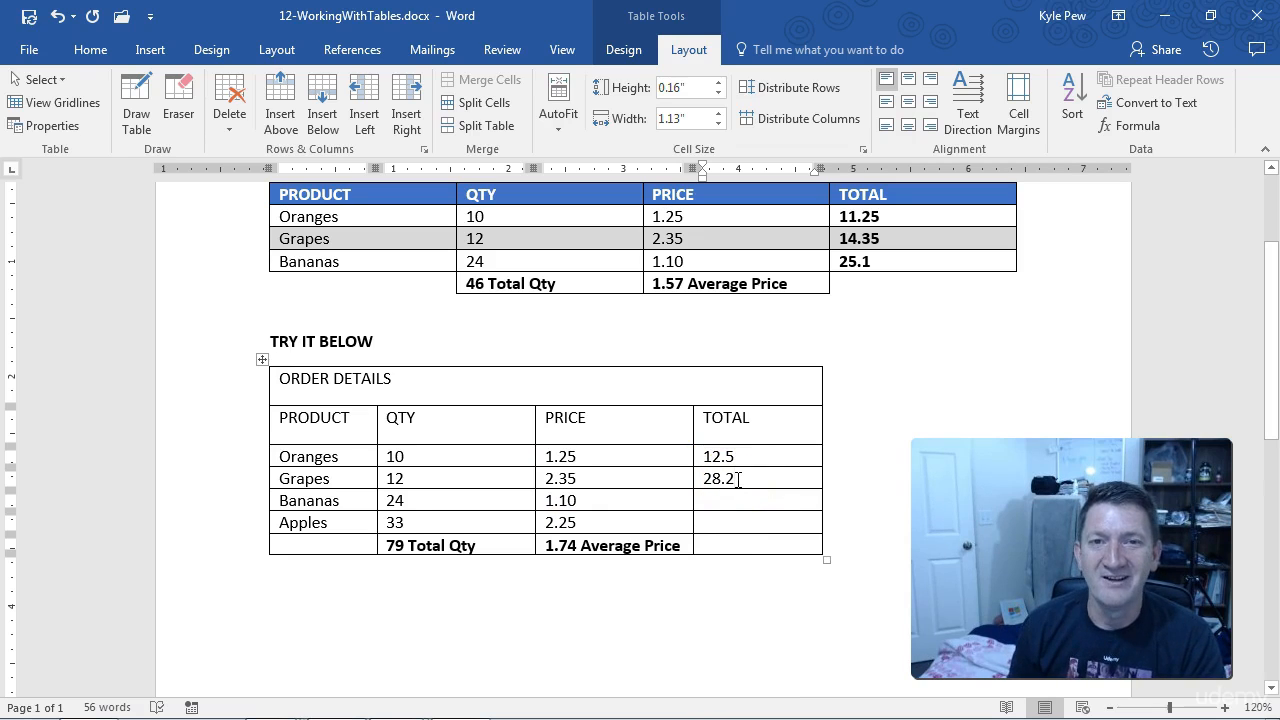
# Step: Reopen the Grapes total's formula, look through the available functions to paste, and close it without changes
pyautogui.click(1110, 126)
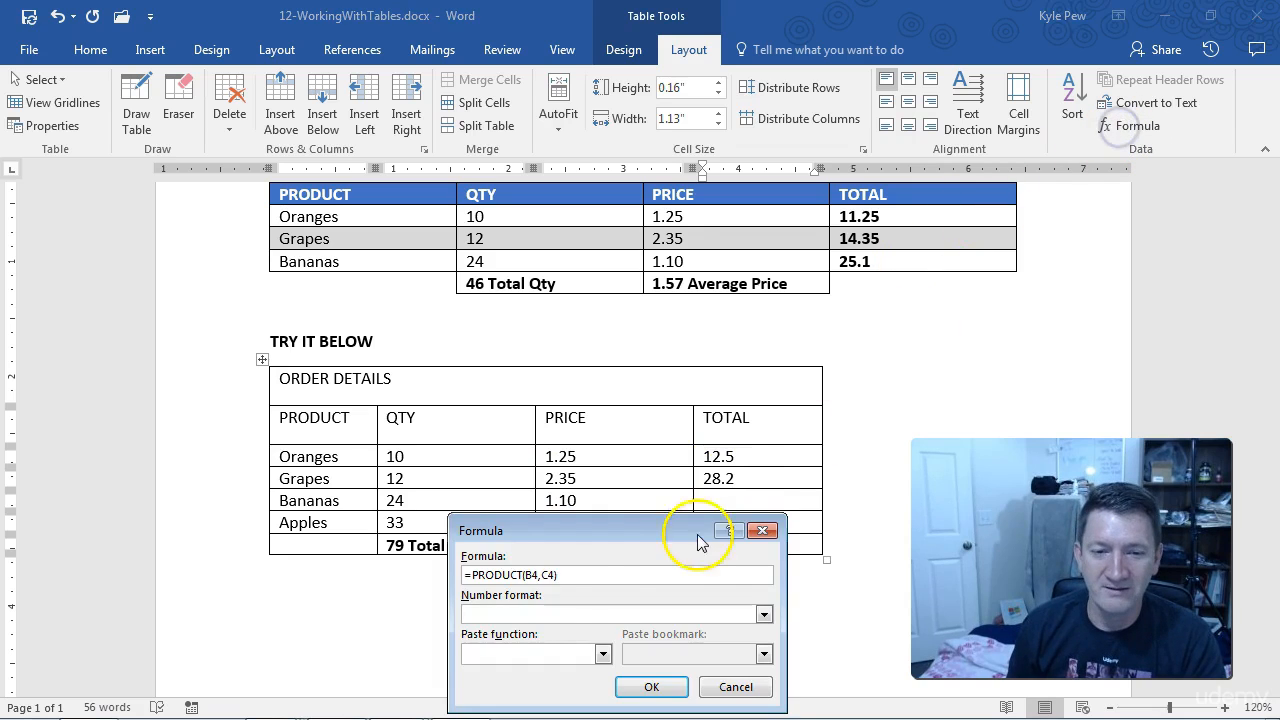
pyautogui.moveTo(606, 537); pyautogui.dragTo(606, 420)
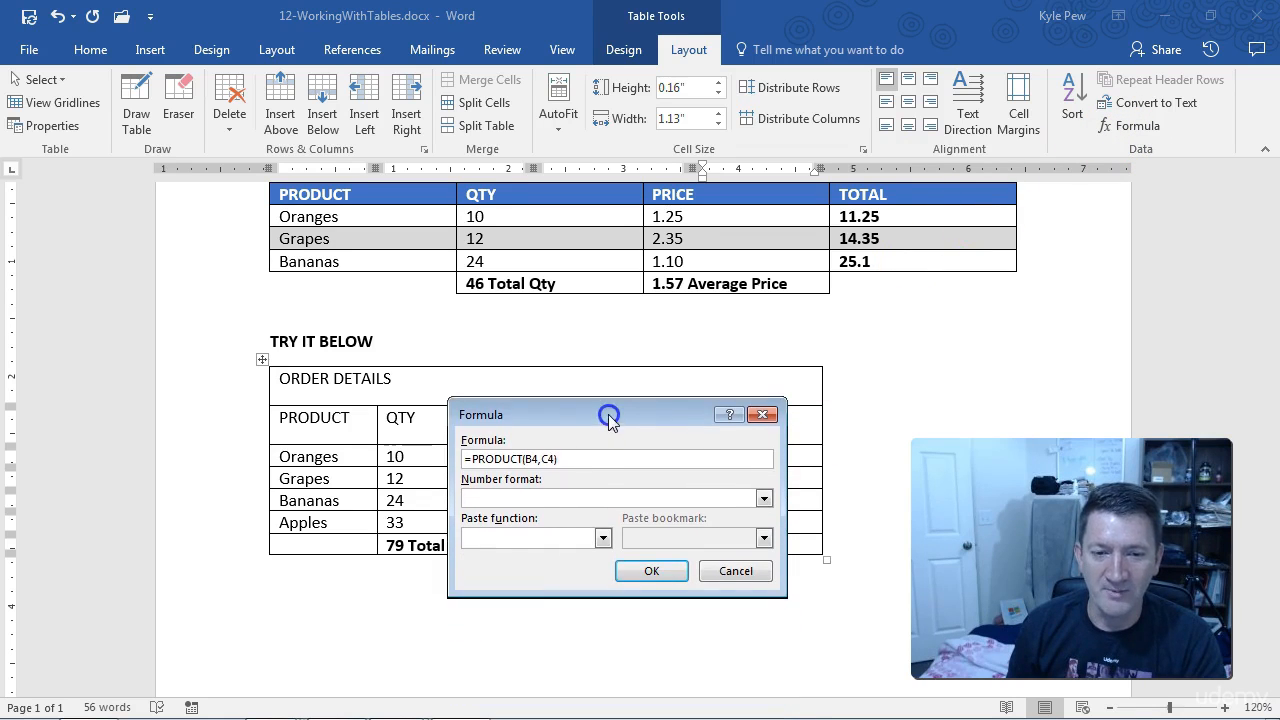
pyautogui.click(602, 538)
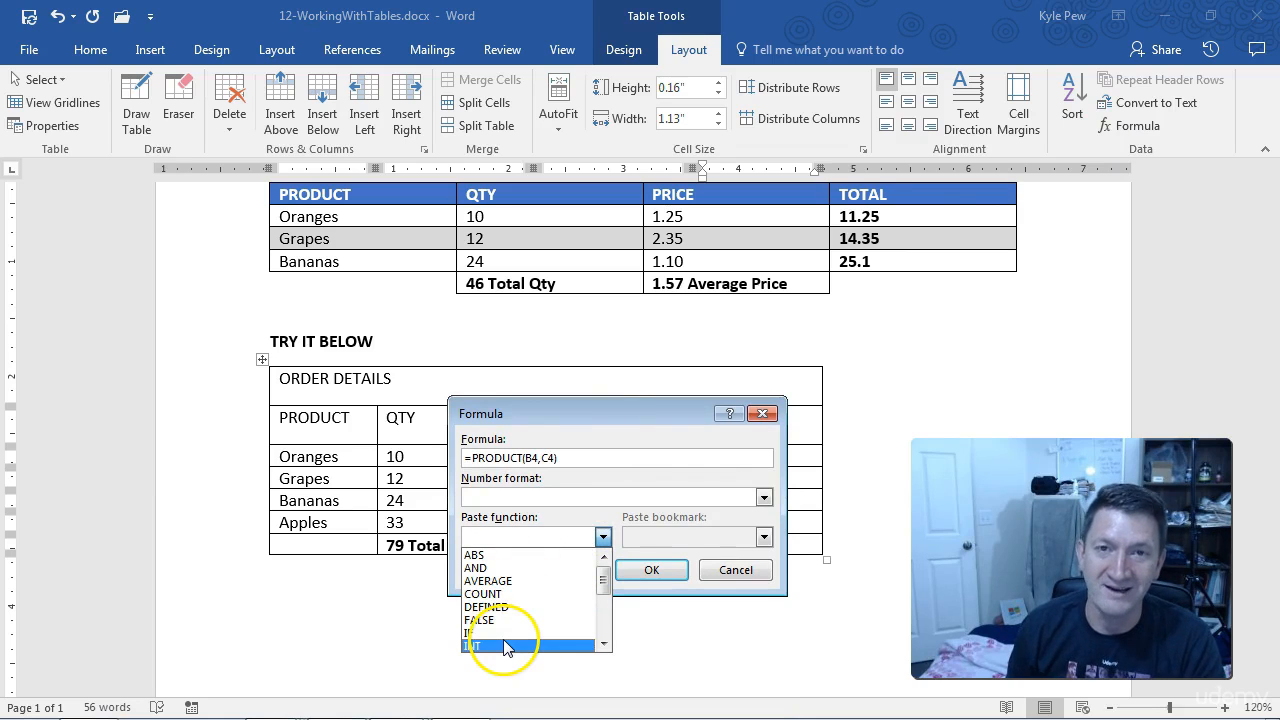
pyautogui.click(727, 572)
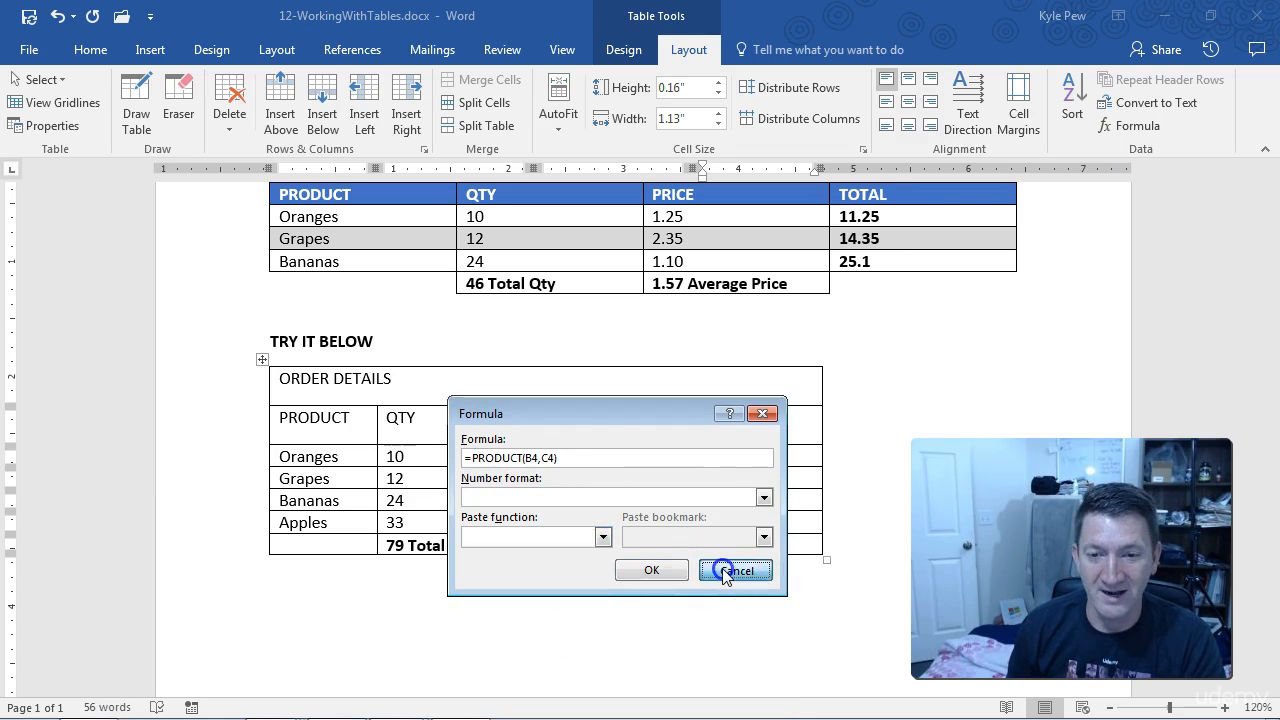